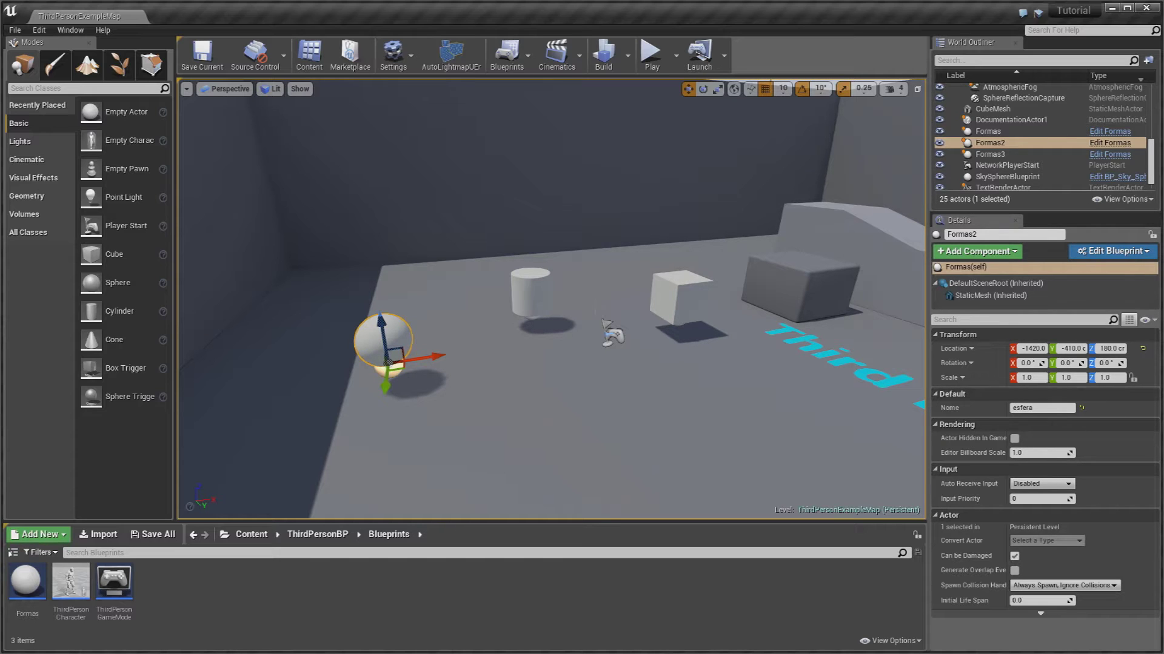
Step: Orbit the level view and select the cylinder and cube Formas actors
right_click_drag(551, 303, 576, 279)
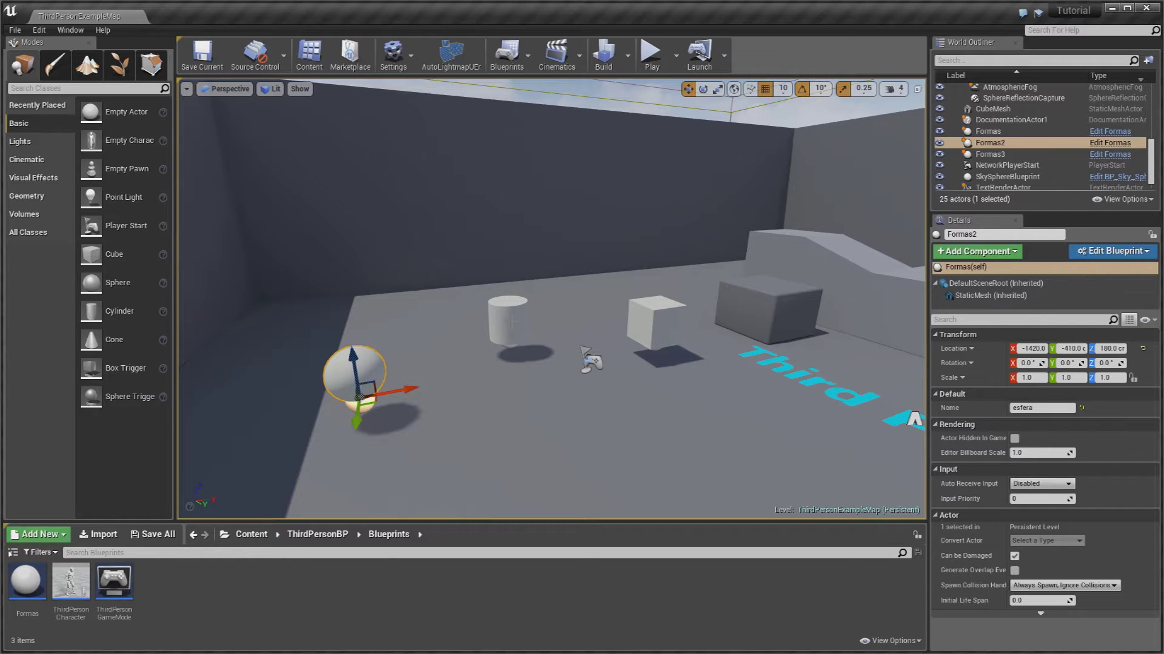
left_click(513, 322)
left_click(647, 321)
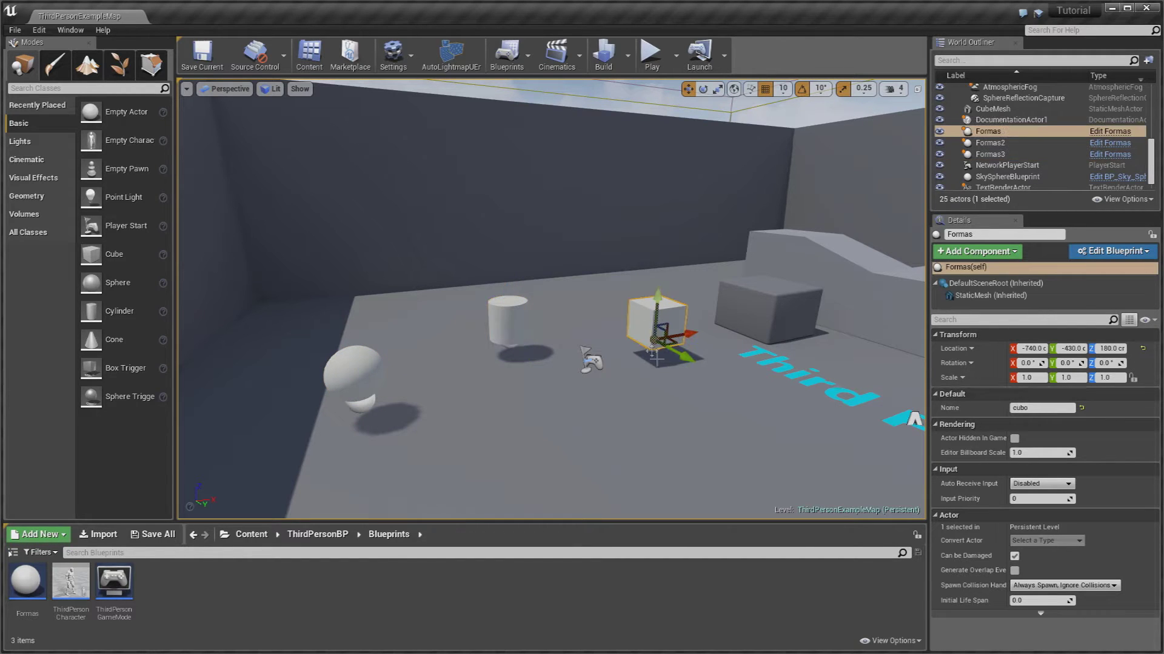
Step: Create a structure asset named DadosFormas in the Blueprints folder and open it
right_click(172, 606)
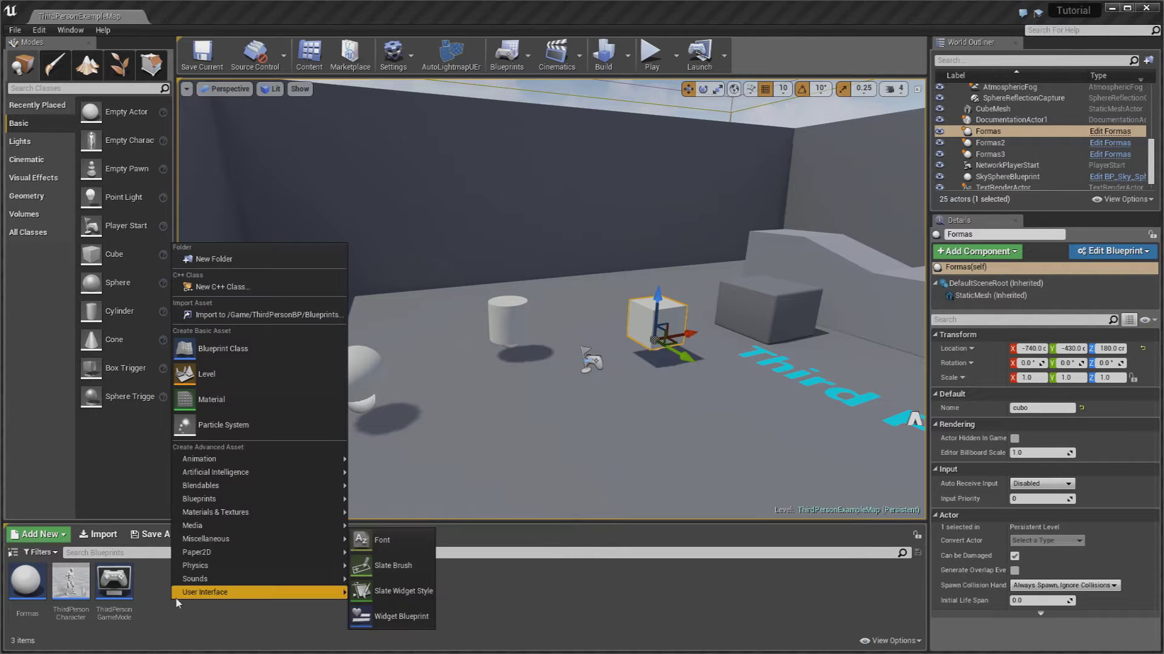
mouse_move(234, 493)
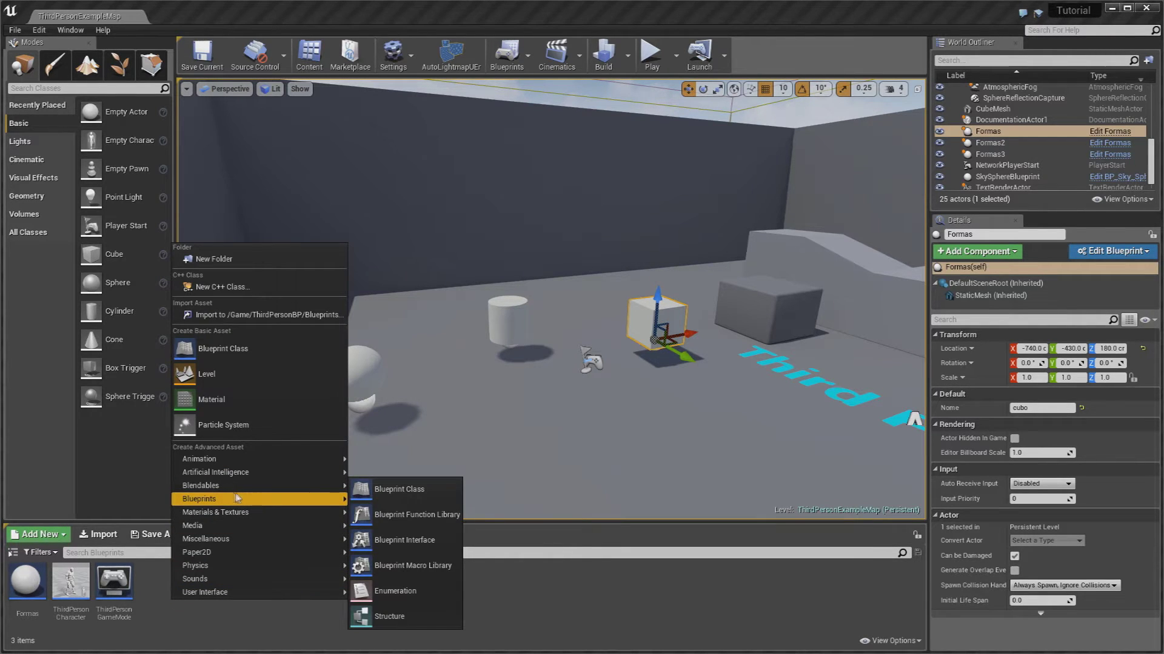
left_click(411, 616)
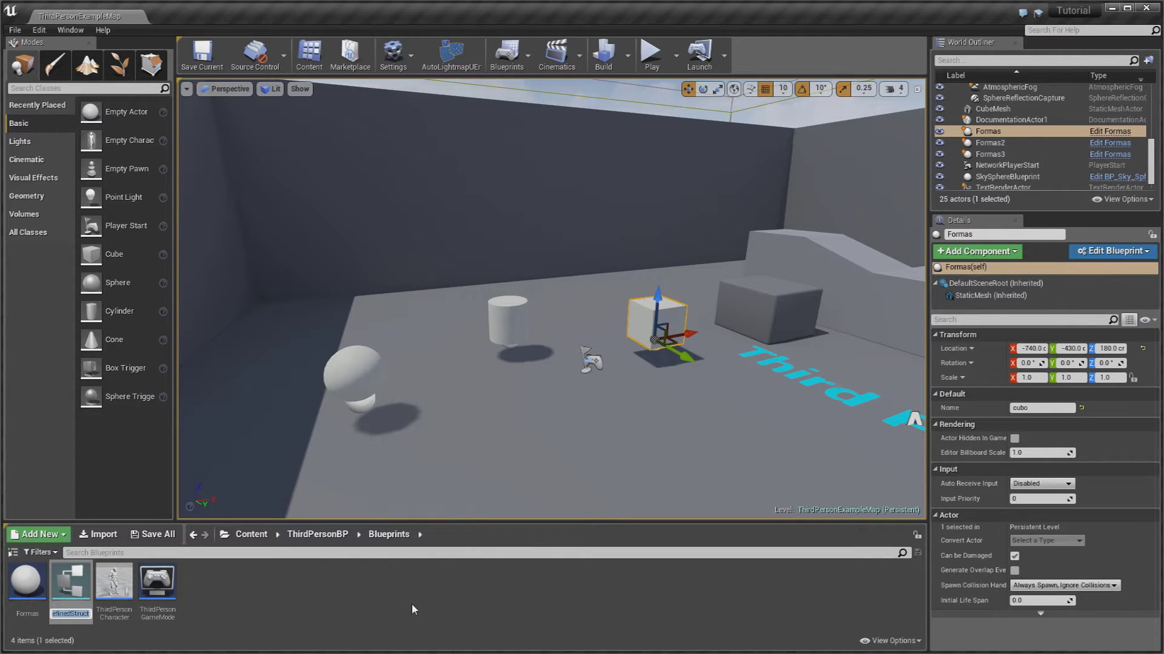
type("DadosFormas")
key("Return")
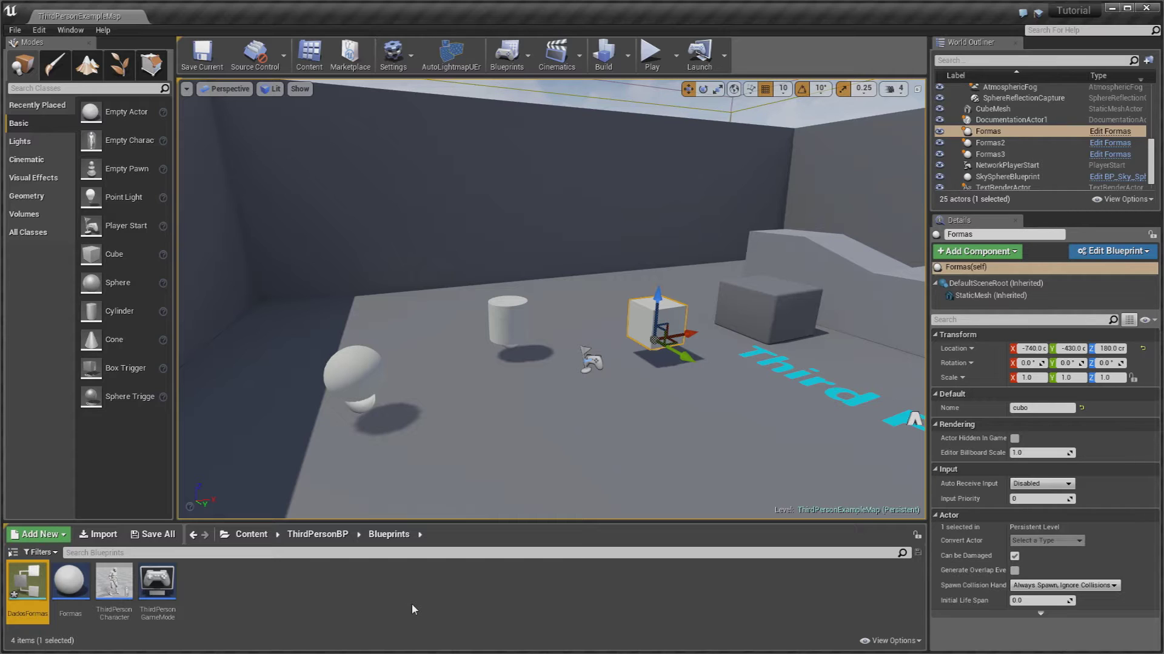
double_click(30, 592)
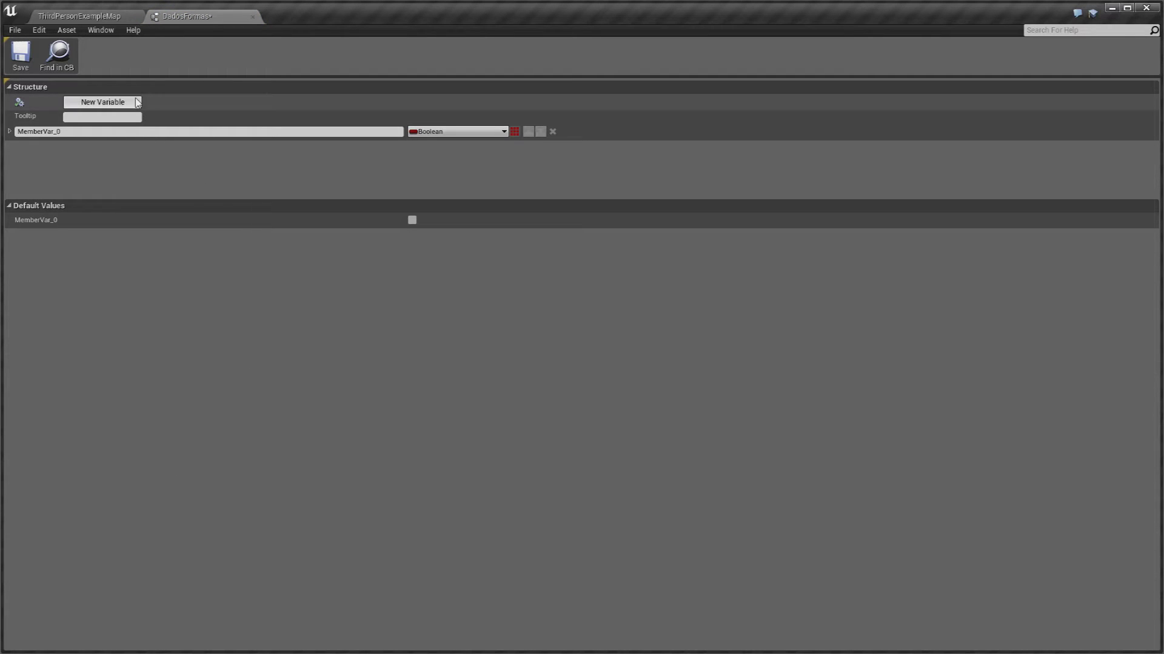
Step: Rename the first structure variable to Cor and make it a Linear Color
left_click(97, 131)
type("Cor")
key("Return")
left_click(434, 132)
type("linear")
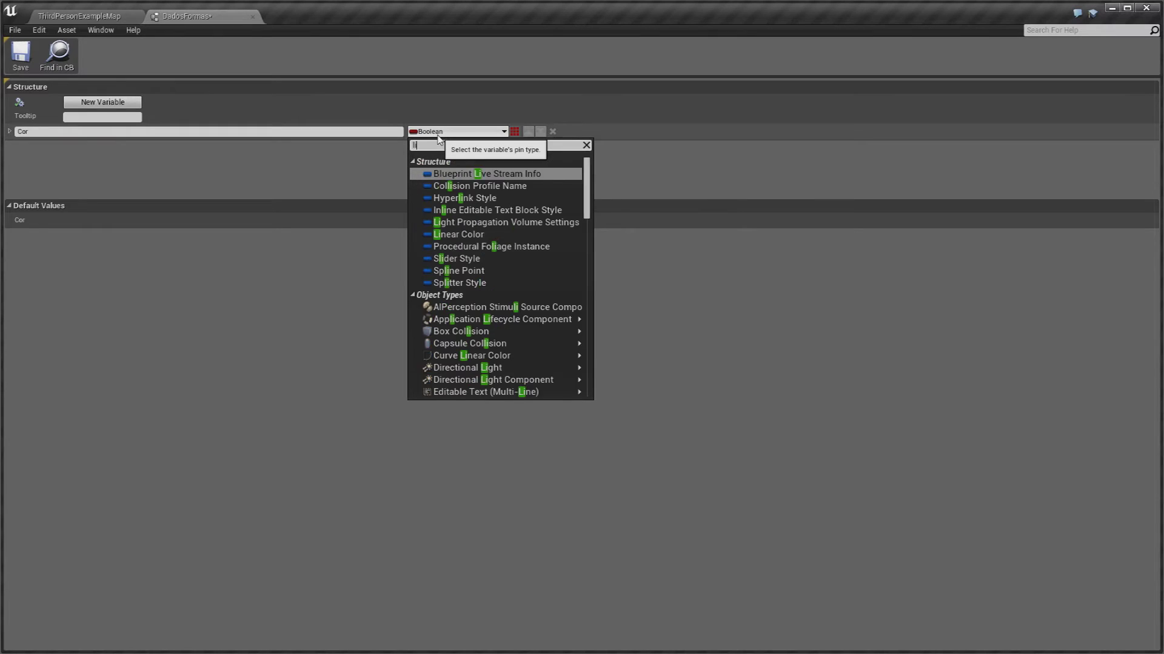
left_click(502, 174)
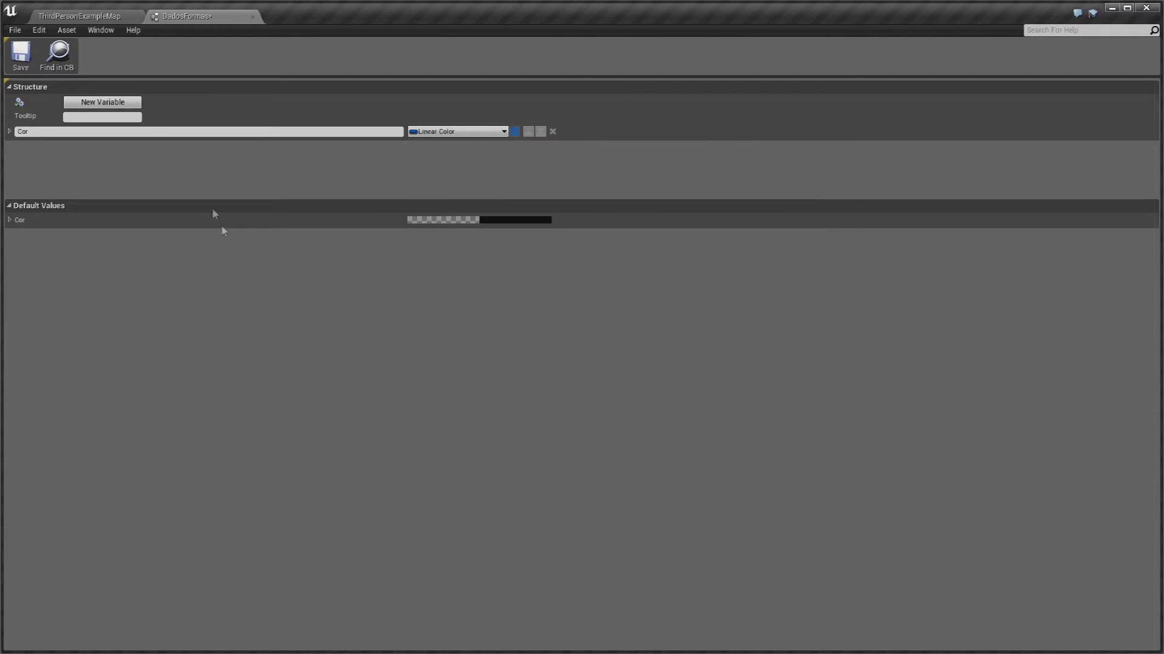
Step: Add a second variable named Tamanho of type Vector
left_click(109, 105)
left_click(78, 147)
type("Tamanho")
key("Return")
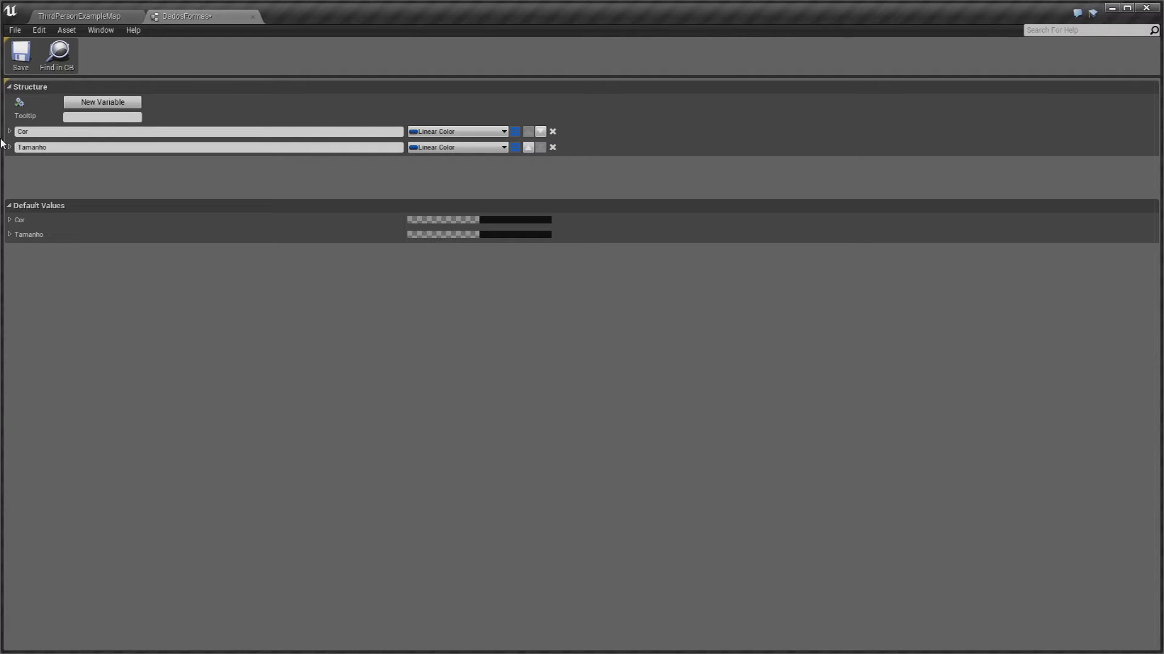
left_click(460, 148)
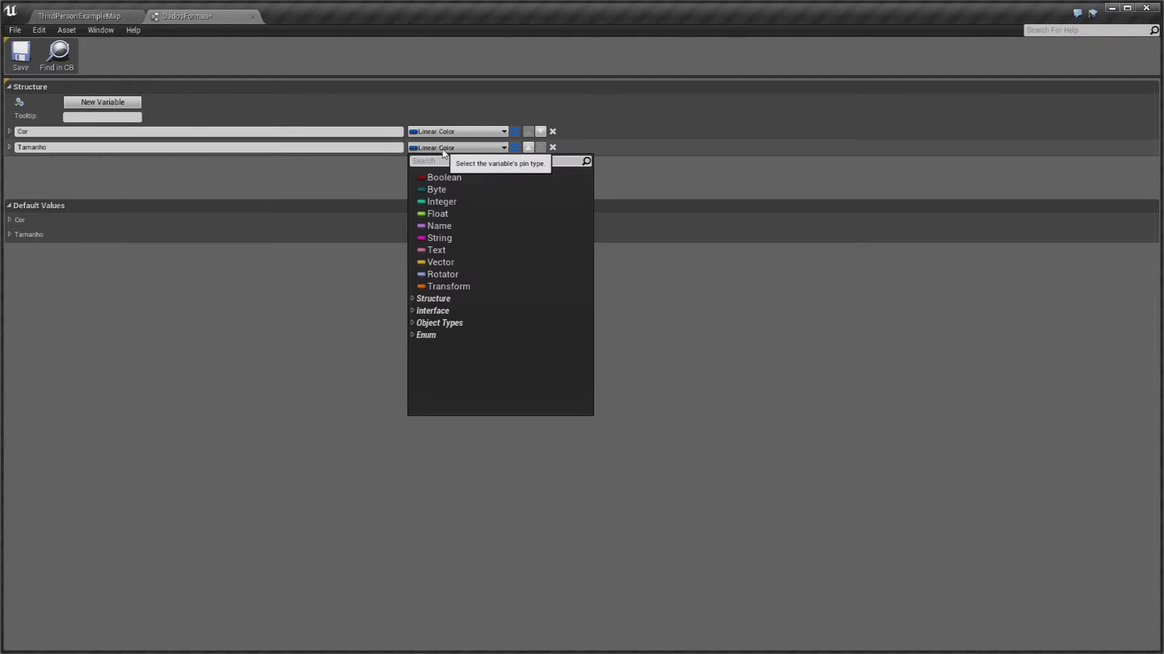
left_click(440, 262)
Step: Add a Float variable named Altura, then save and close the DadosFormas structure
left_click(127, 104)
type("Altura")
key("Return")
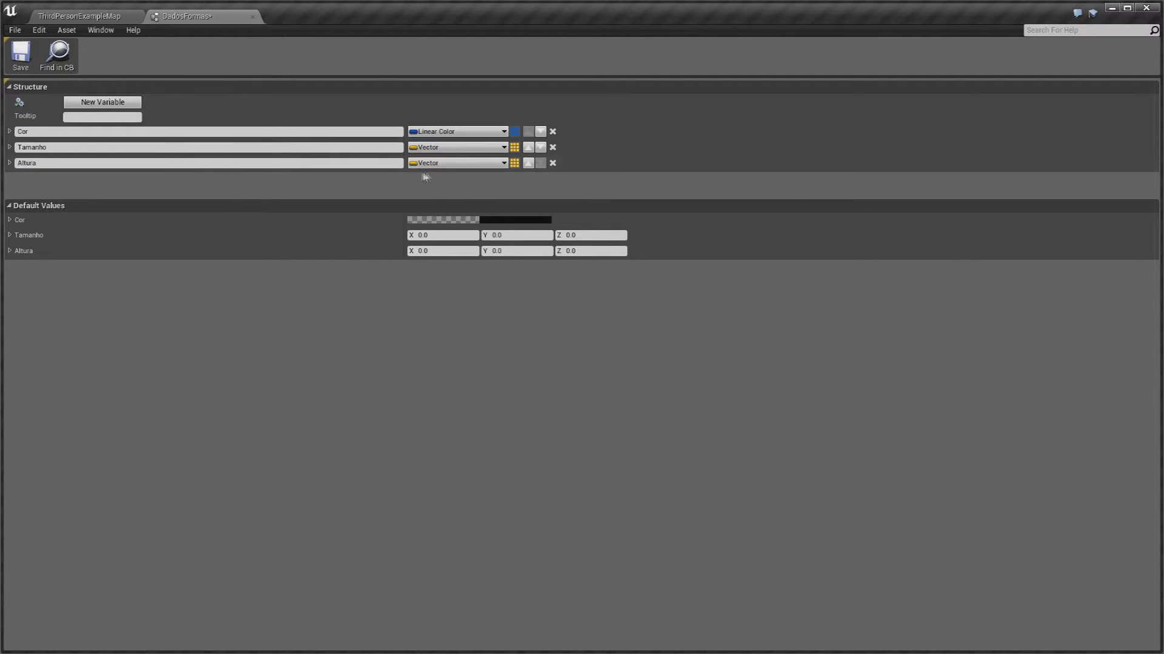
left_click(436, 163)
left_click(447, 230)
left_click(7, 66)
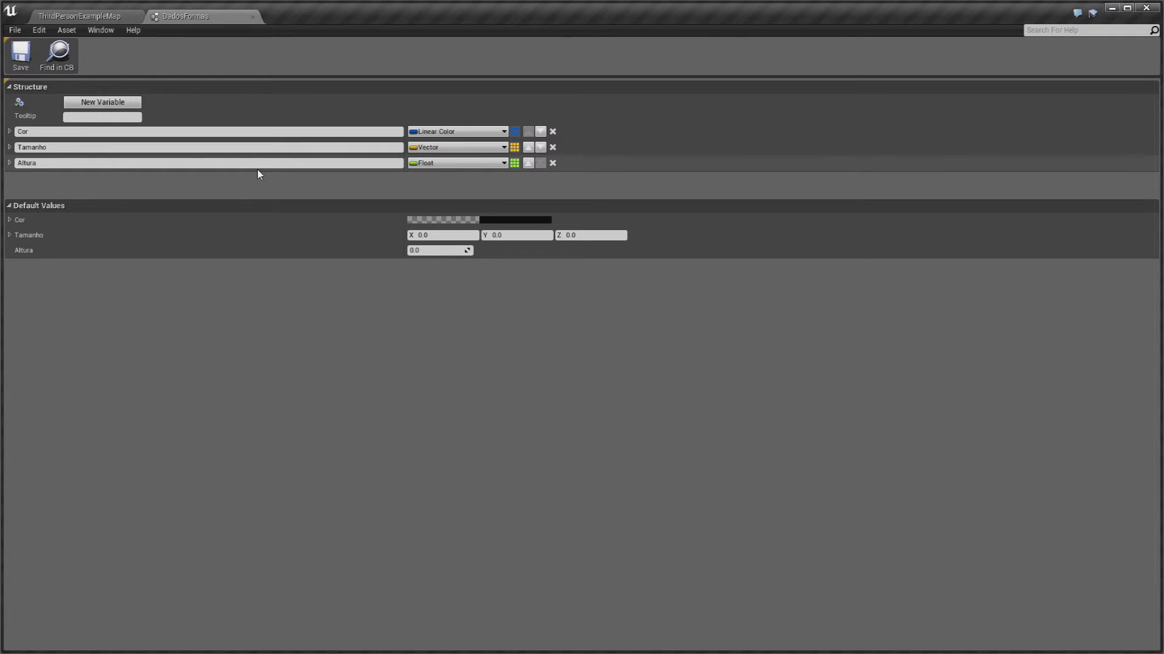
left_click(253, 17)
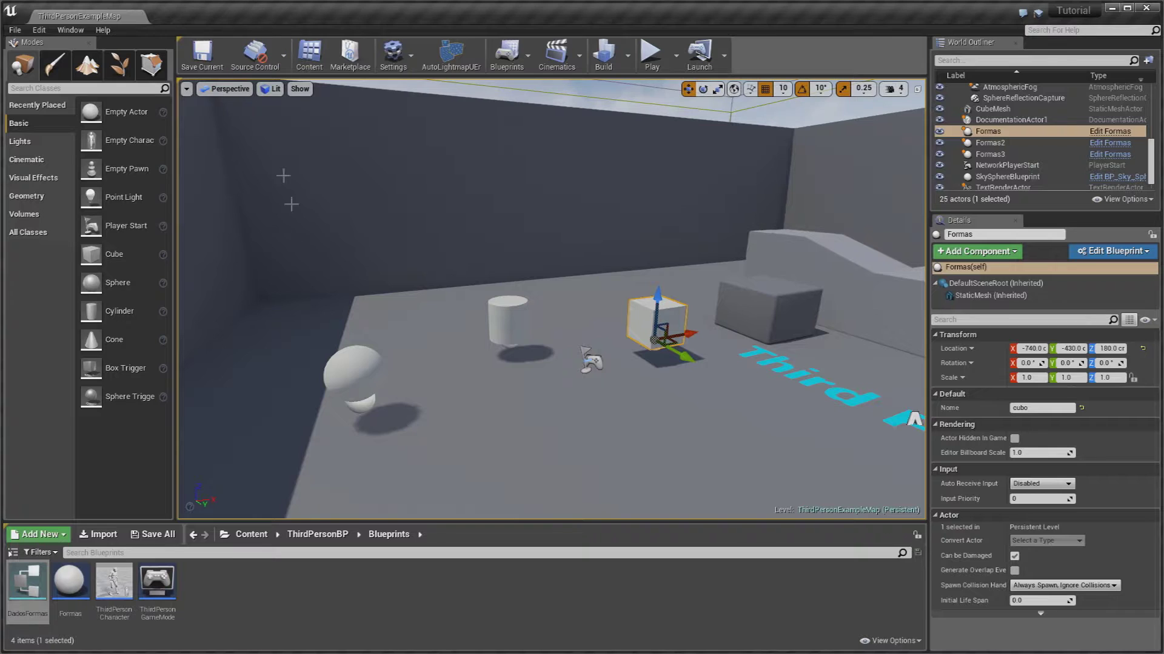
Step: Create a new data table using Dados Formas as its row structure
left_click(238, 574)
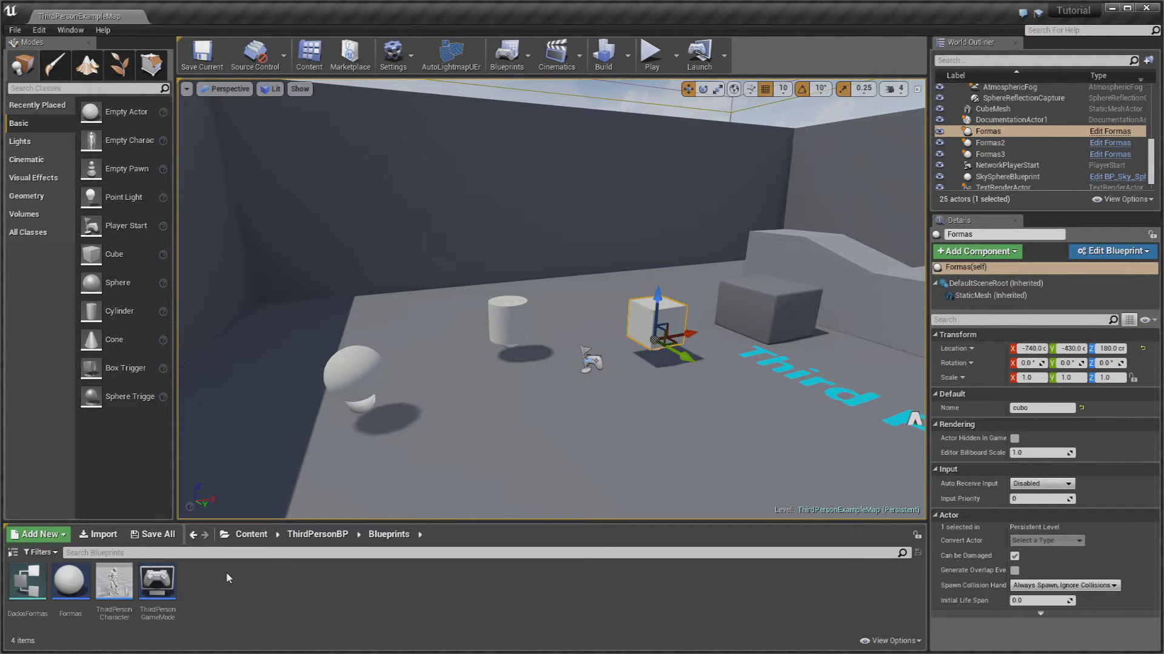
right_click(228, 576)
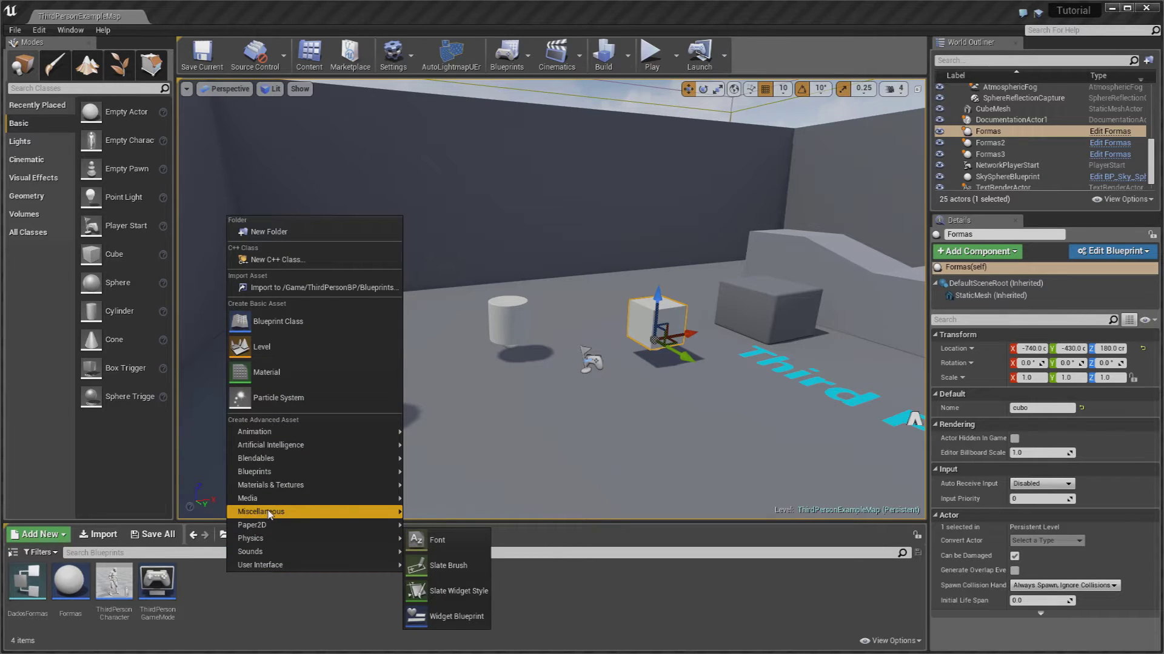
mouse_move(270, 513)
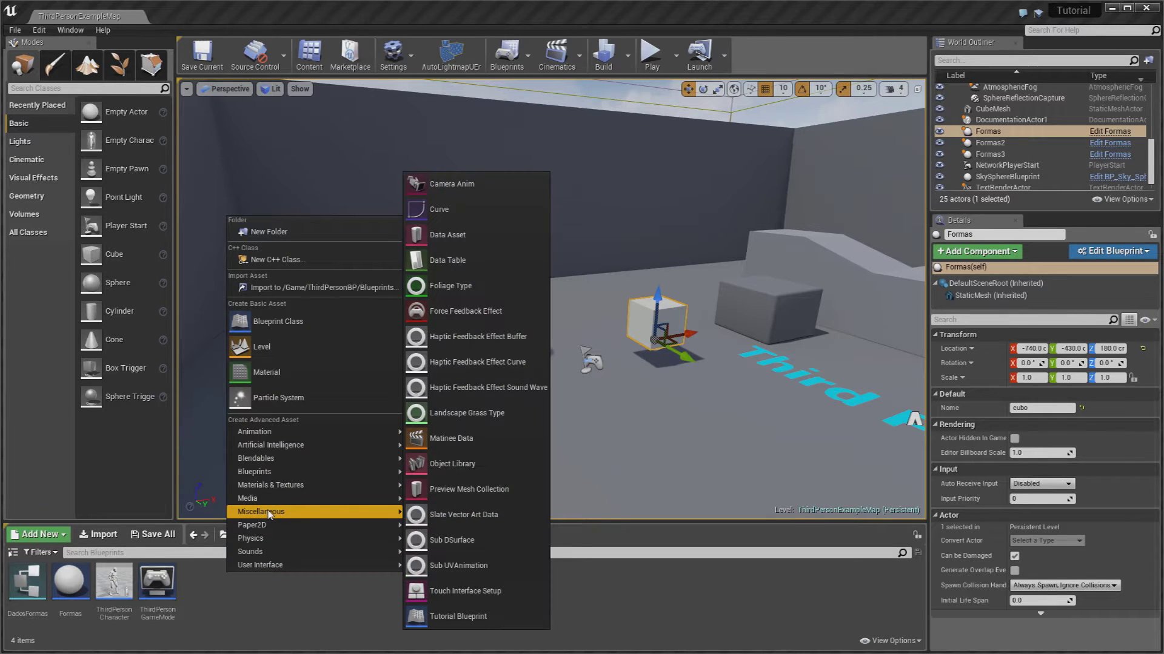
left_click(472, 259)
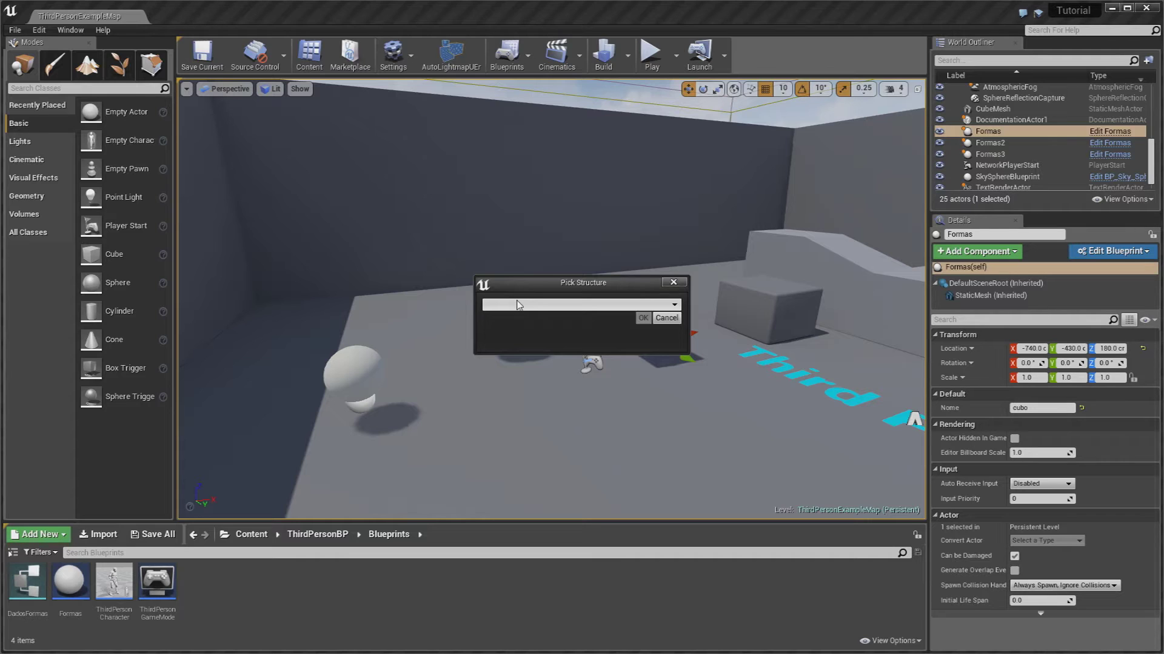
left_click(525, 308)
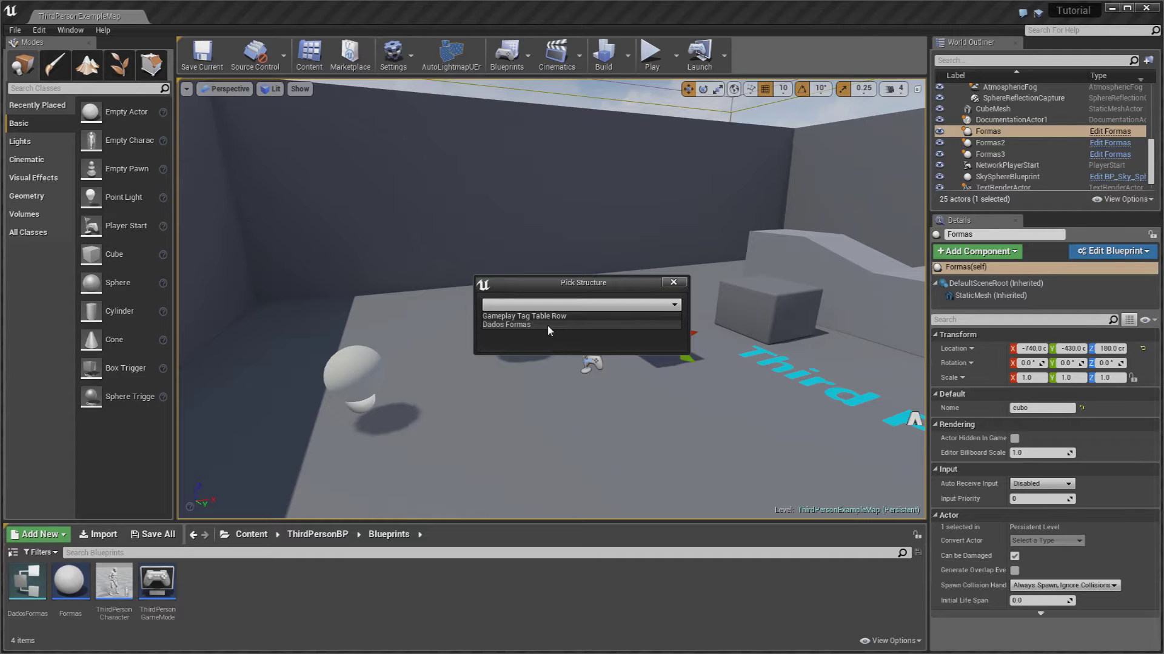
left_click(544, 325)
left_click(642, 318)
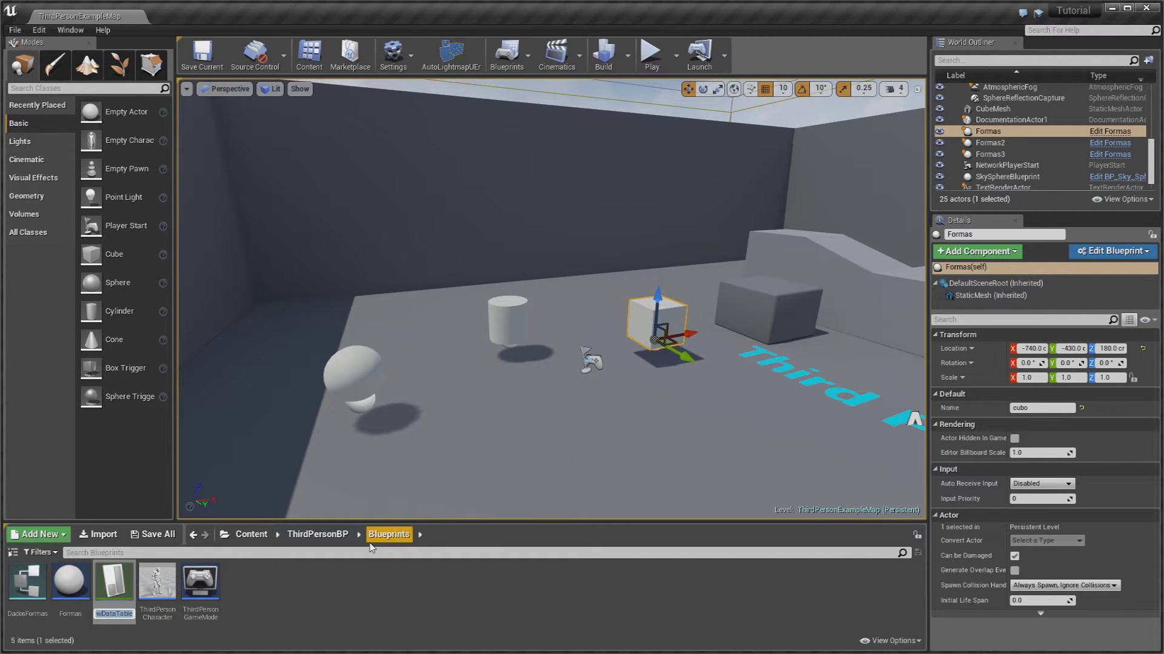
Step: Name the data table TabelaFormas and open it in the data table editor
type("TabelaForm")
type("as")
key("Return")
double_click(113, 582)
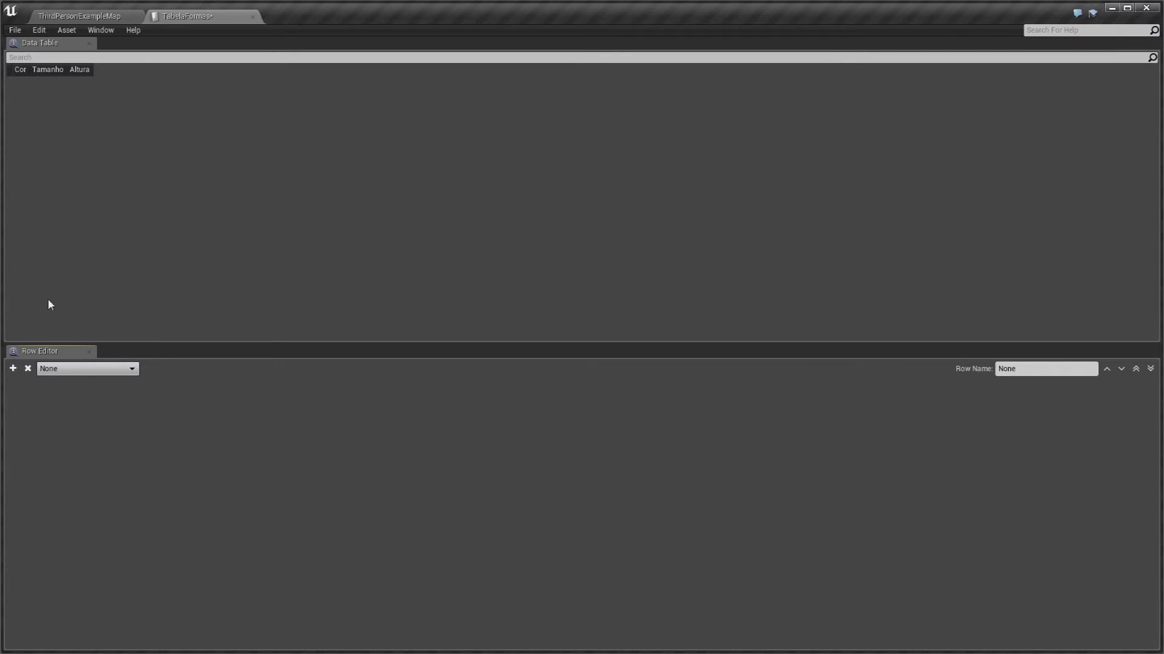
Step: Add a first row to TabelaFormas and begin renaming it
left_click(13, 369)
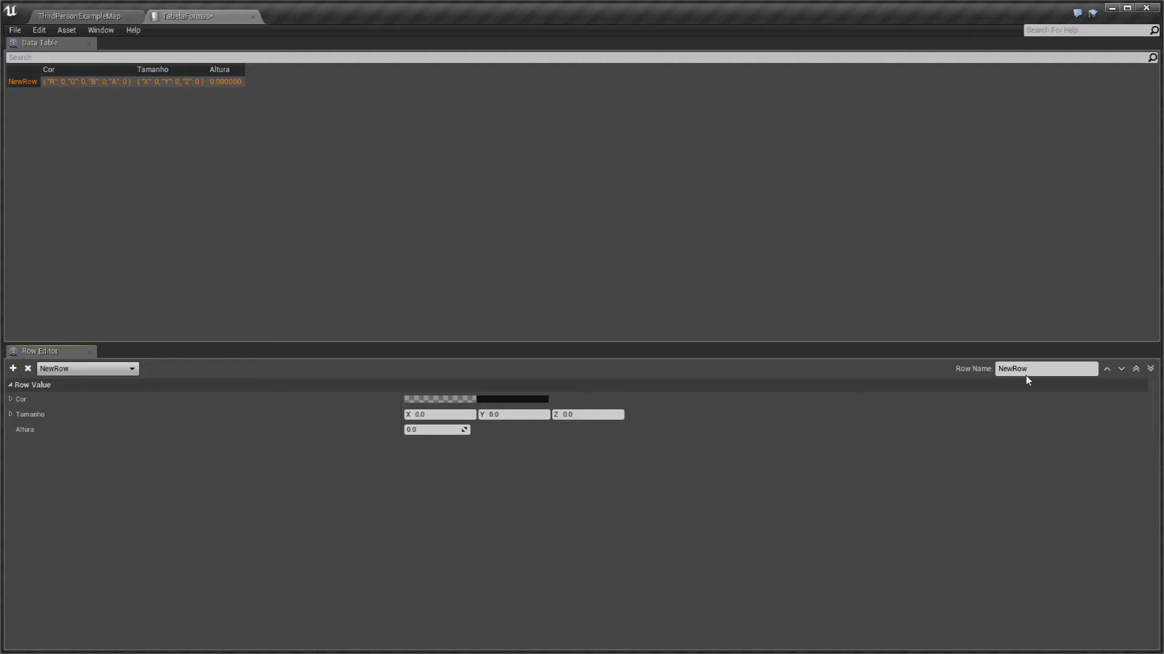
left_click(1028, 370)
Step: Name the first row cubo, colour it blue, with Tamanho 2 and Altura 30
type("cubo")
key("Return")
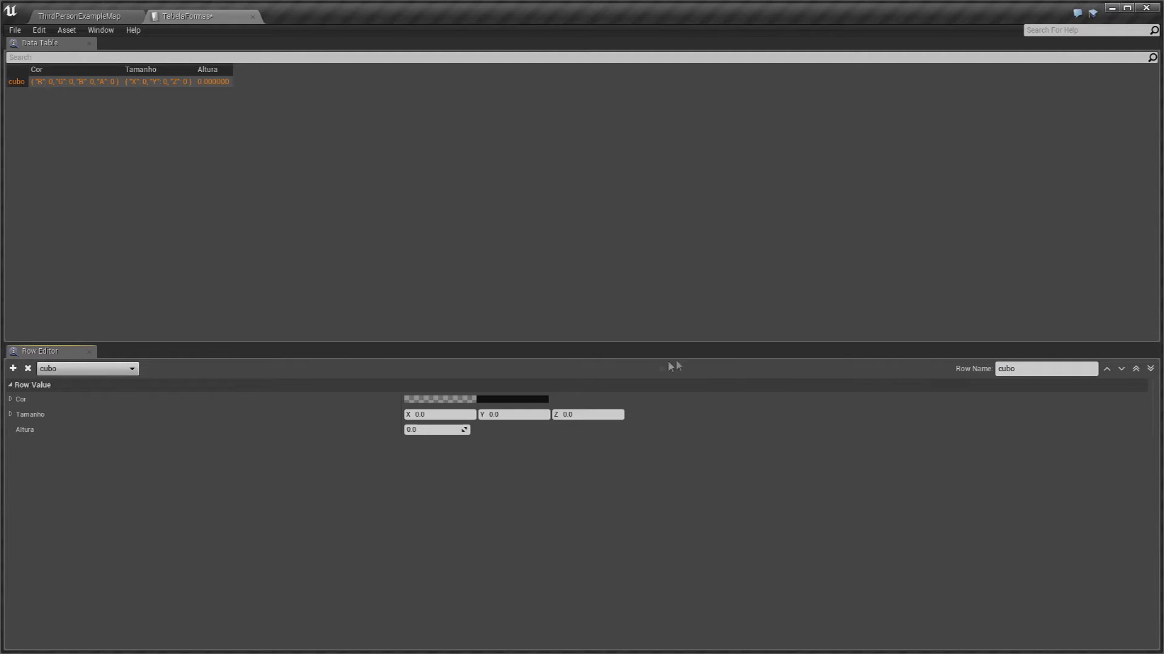
left_click(509, 399)
left_click(570, 538)
type("1")
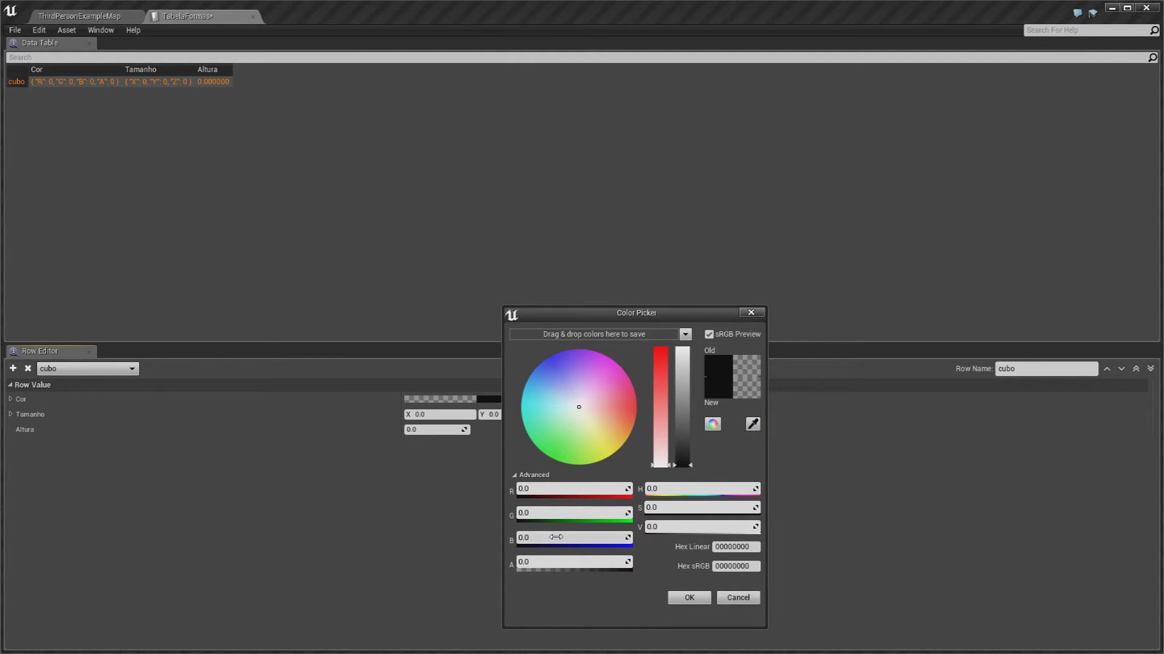
key("Return")
left_click(689, 597)
left_click(442, 414)
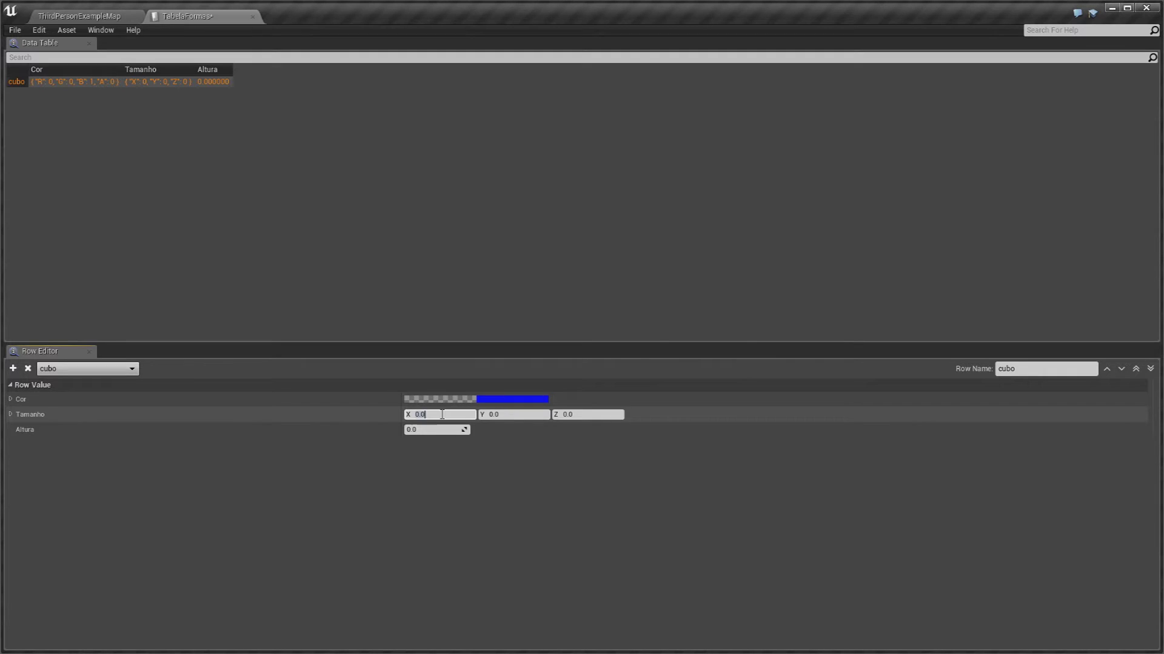
type("2")
key("Tab")
type("2")
key("Tab")
key("Tab")
type("30")
key("Return")
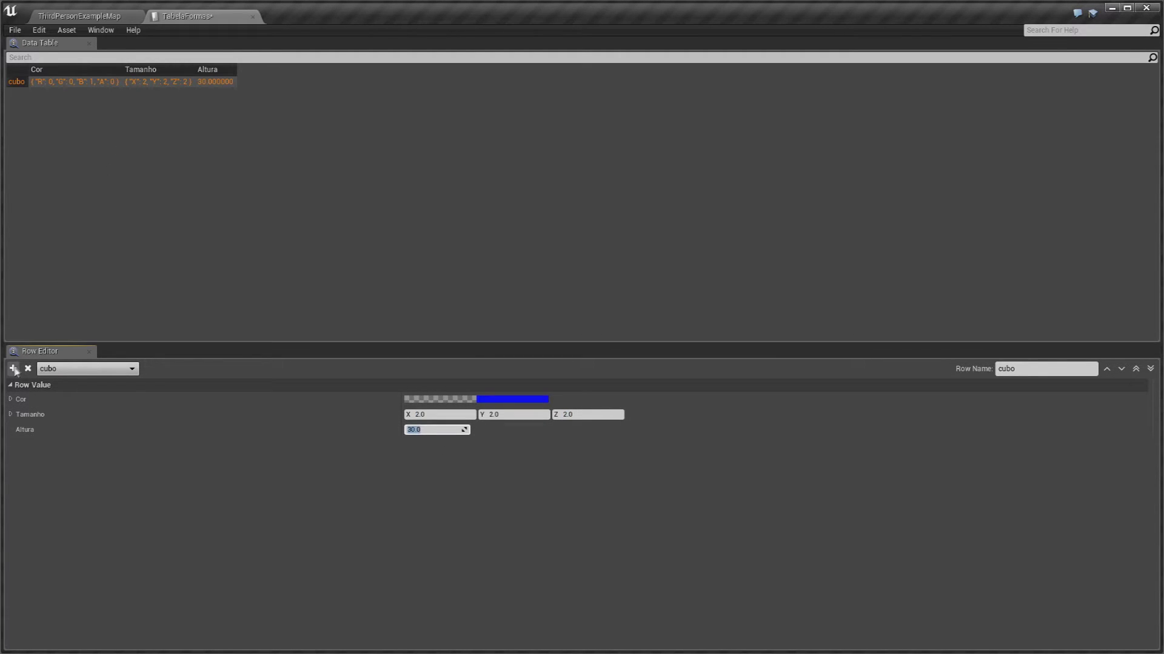
Step: Add an esfera row coloured red with Tamanho 3, 3, 3 and Altura 50, then add another row
left_click(13, 369)
left_click(1012, 369)
type("esfera")
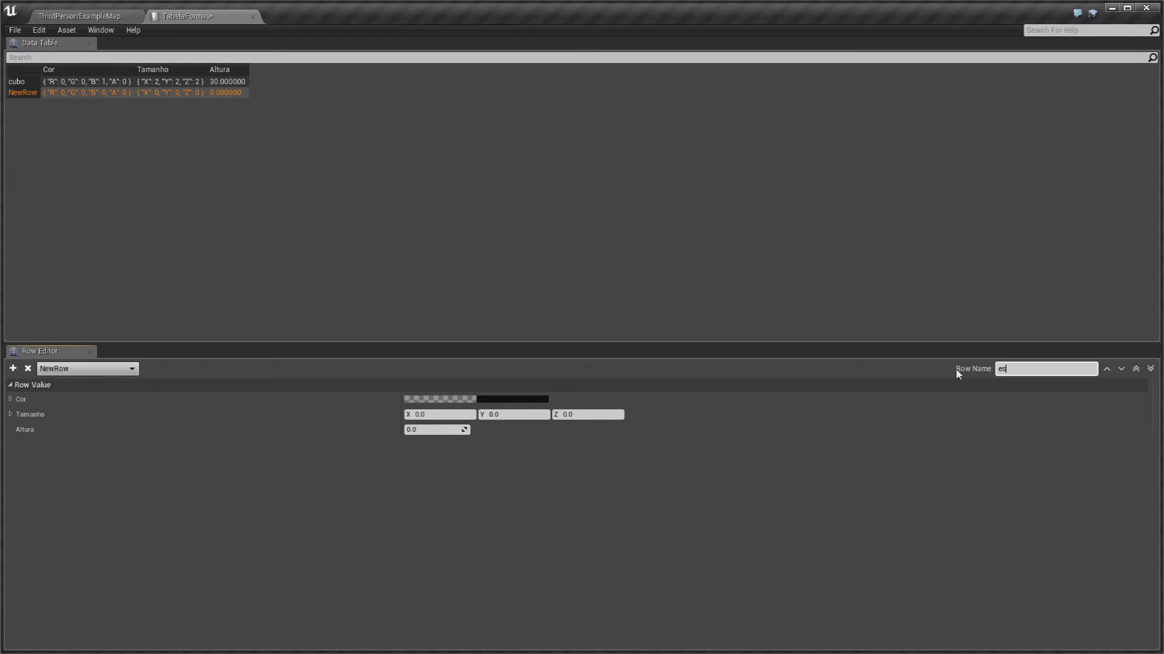
key("Return")
left_click(545, 399)
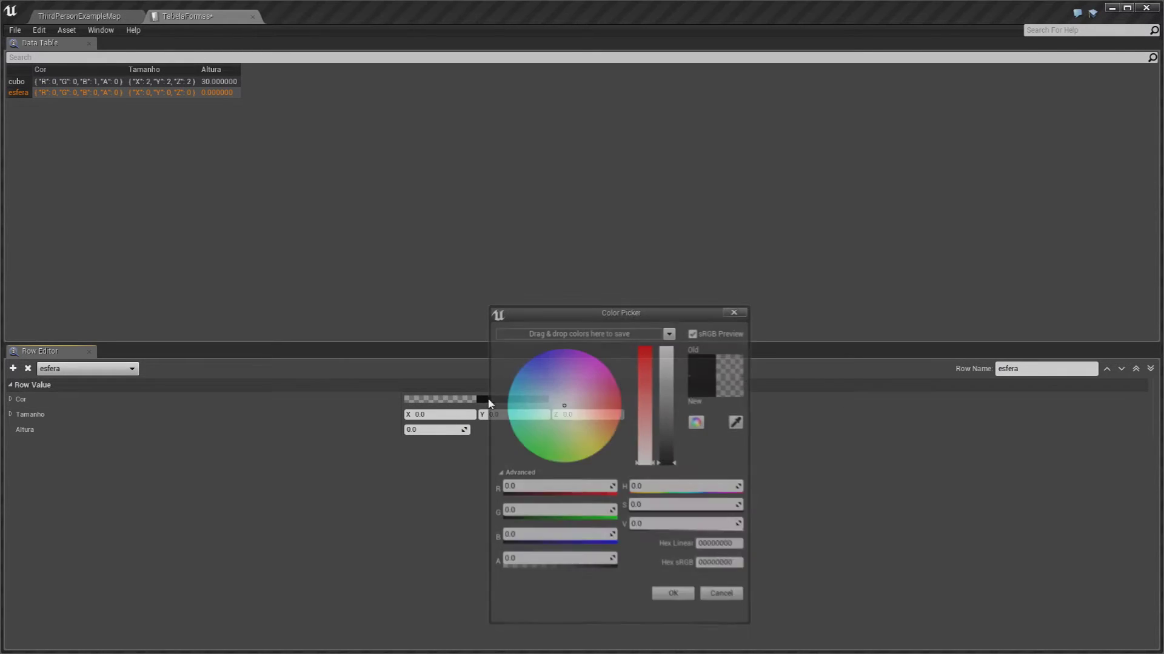
left_click_drag(651, 393, 652, 312)
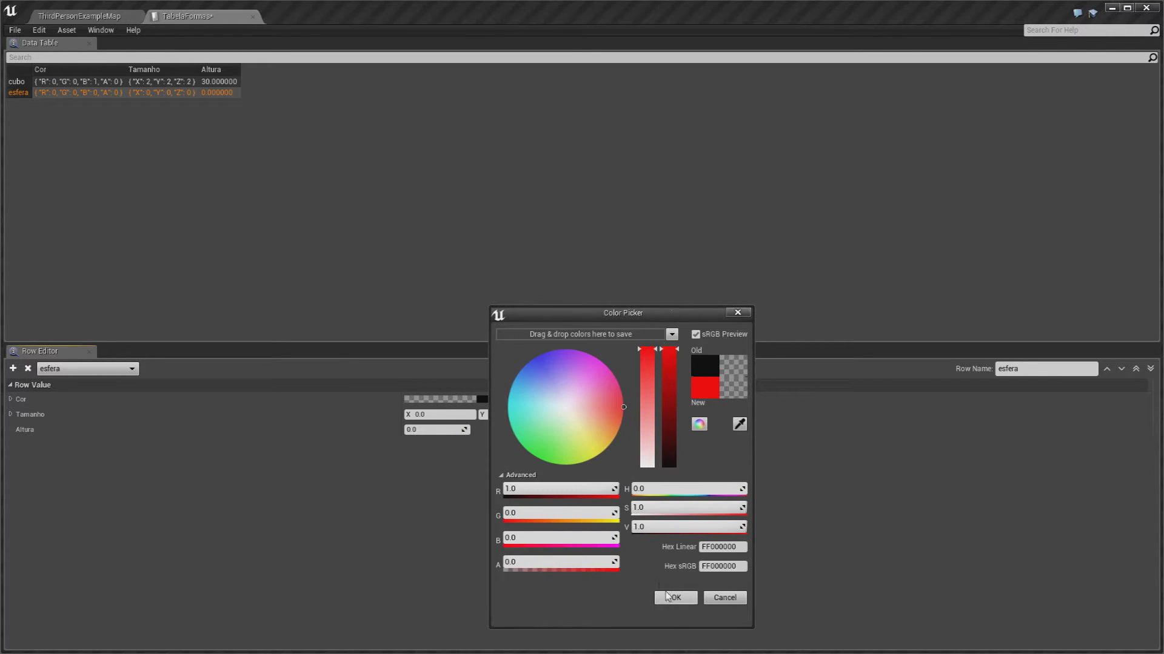
left_click(667, 596)
type("3")
key("Tab")
type("3")
key("Tab")
type("3")
left_click(431, 429)
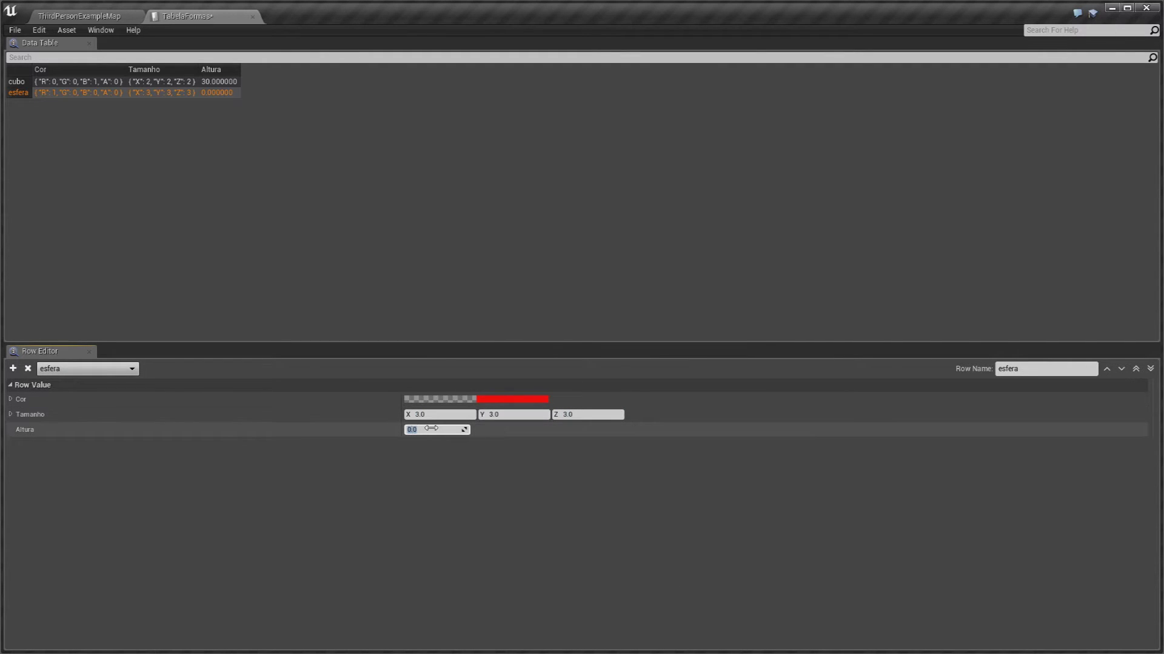
type("50")
key("Return")
left_click(13, 368)
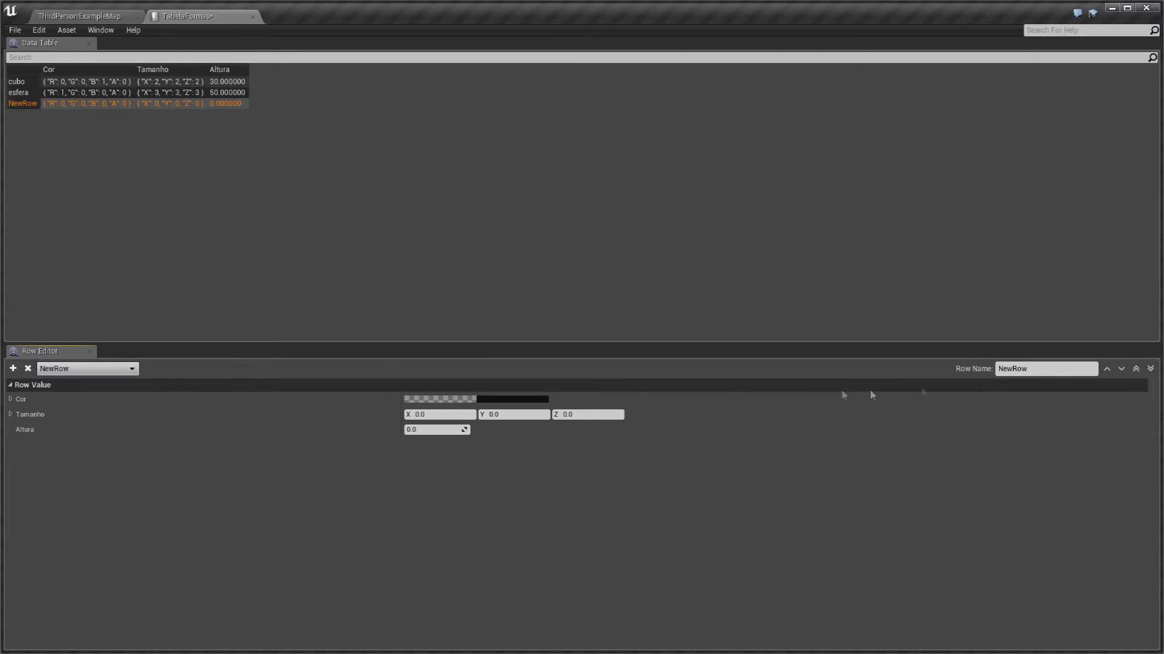
Step: Name the new row cilindro, colour it green, and set Tamanho to 2, 2, 5
type("cilindro")
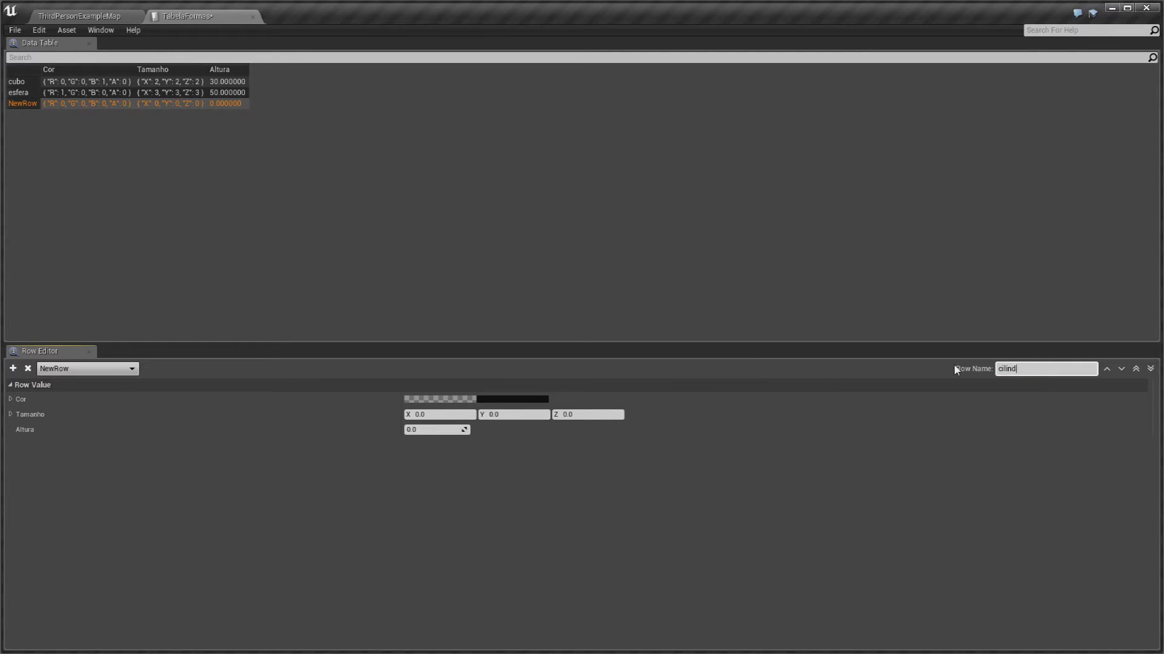
key("Return")
left_click(516, 399)
left_click_drag(613, 451, 563, 458)
left_click(702, 598)
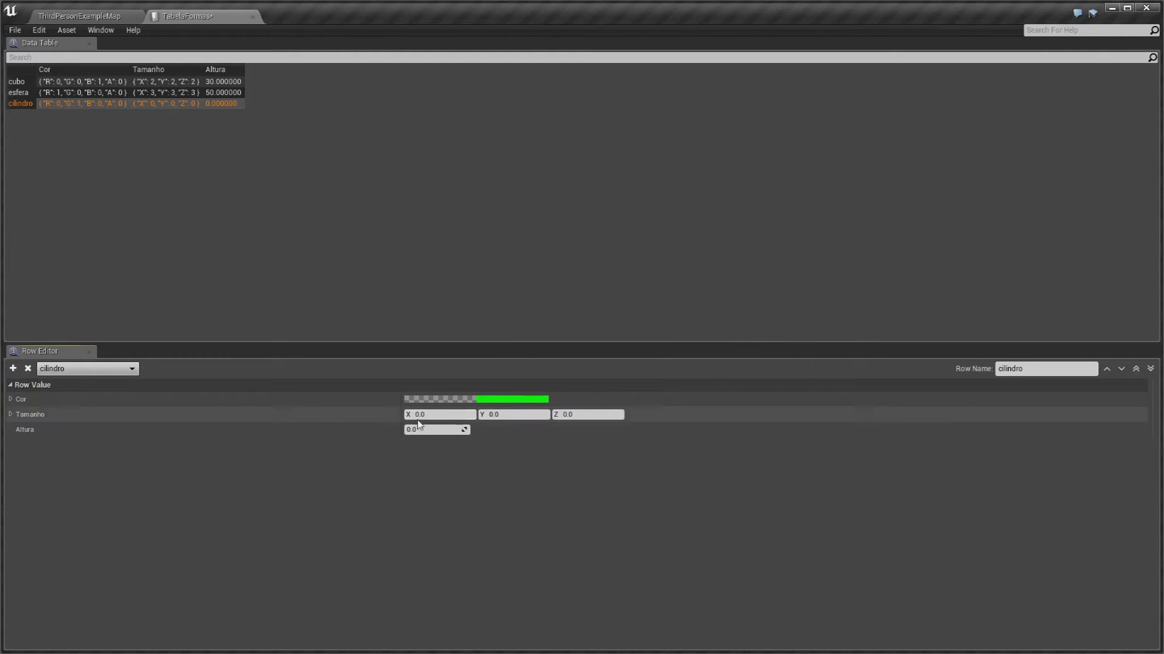
key("Tab")
type("2")
key("Tab")
left_click(429, 431)
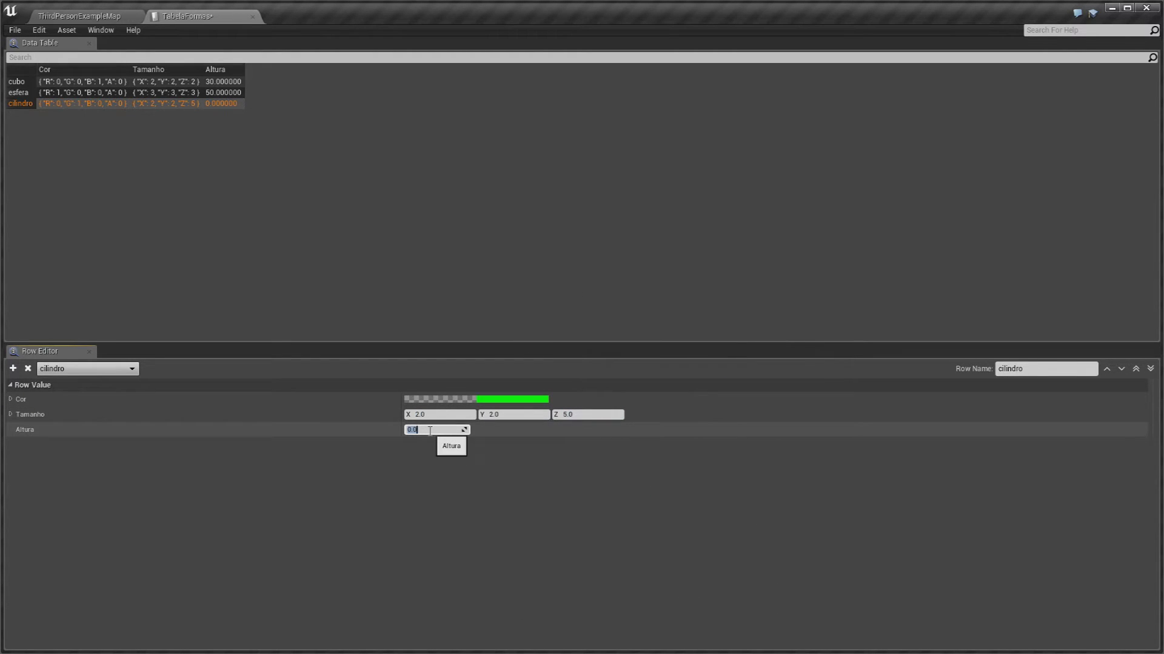
left_click(389, 479)
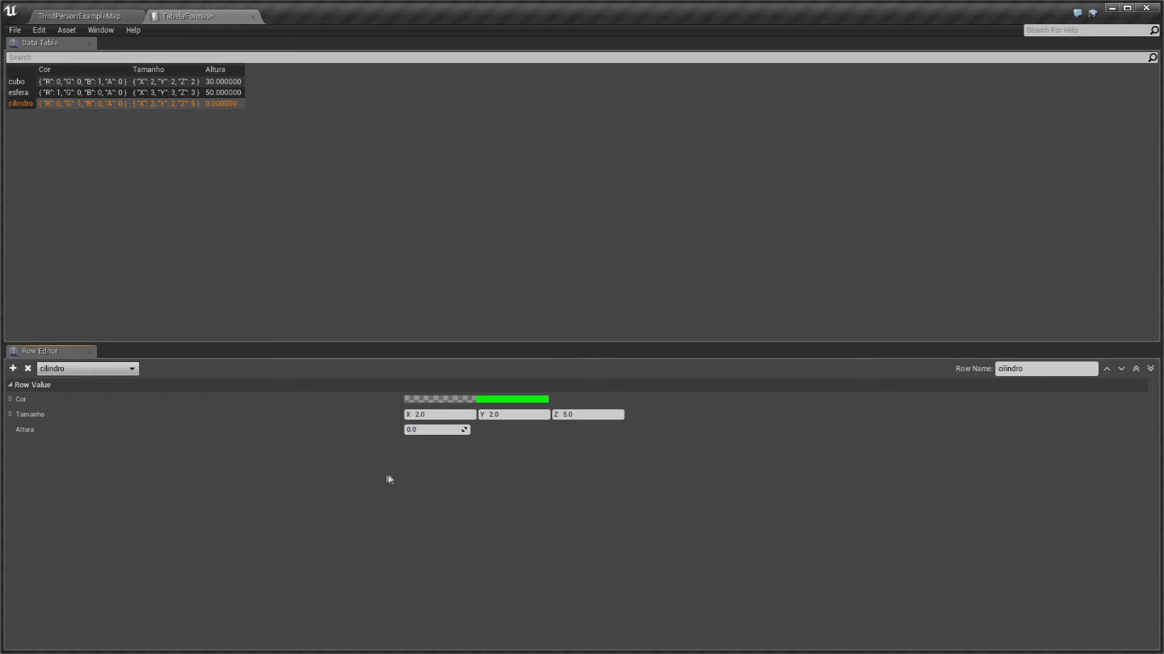
Step: Close the TabelaFormas data table and open the Formas blueprint
left_click(152, 128)
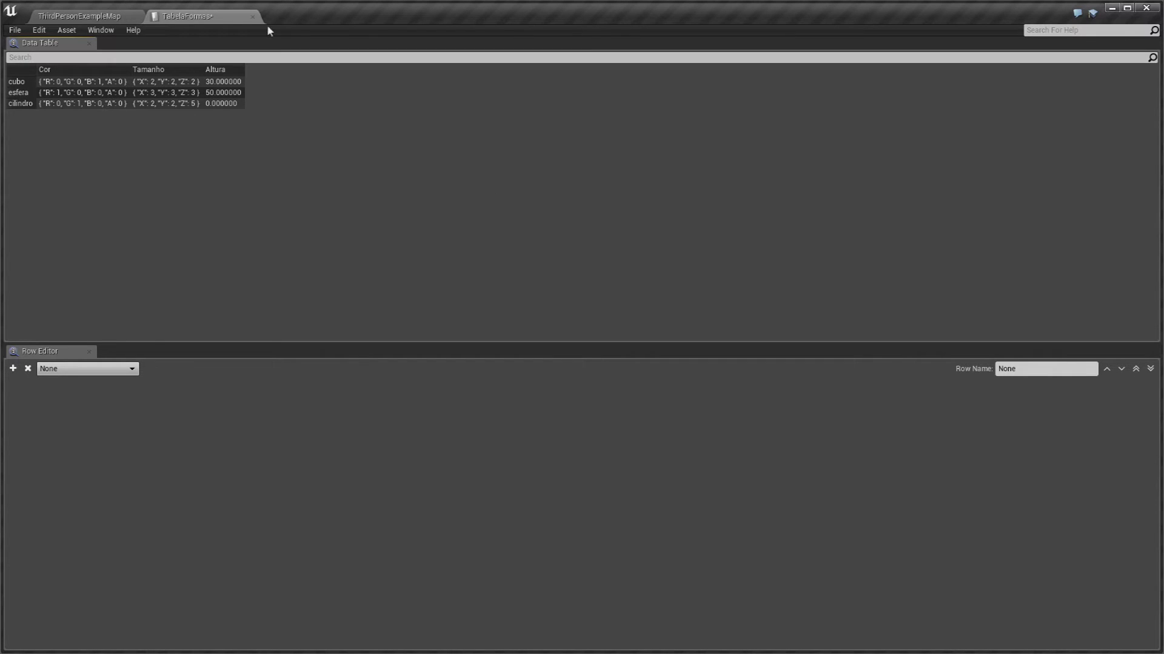
left_click(252, 17)
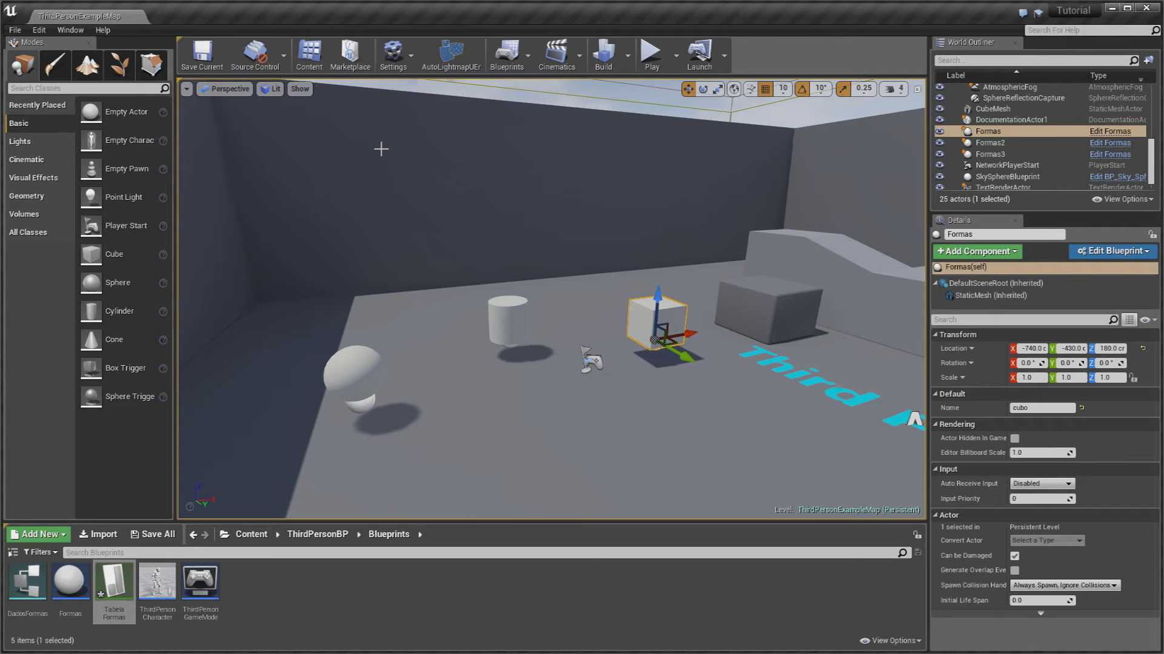
double_click(69, 582)
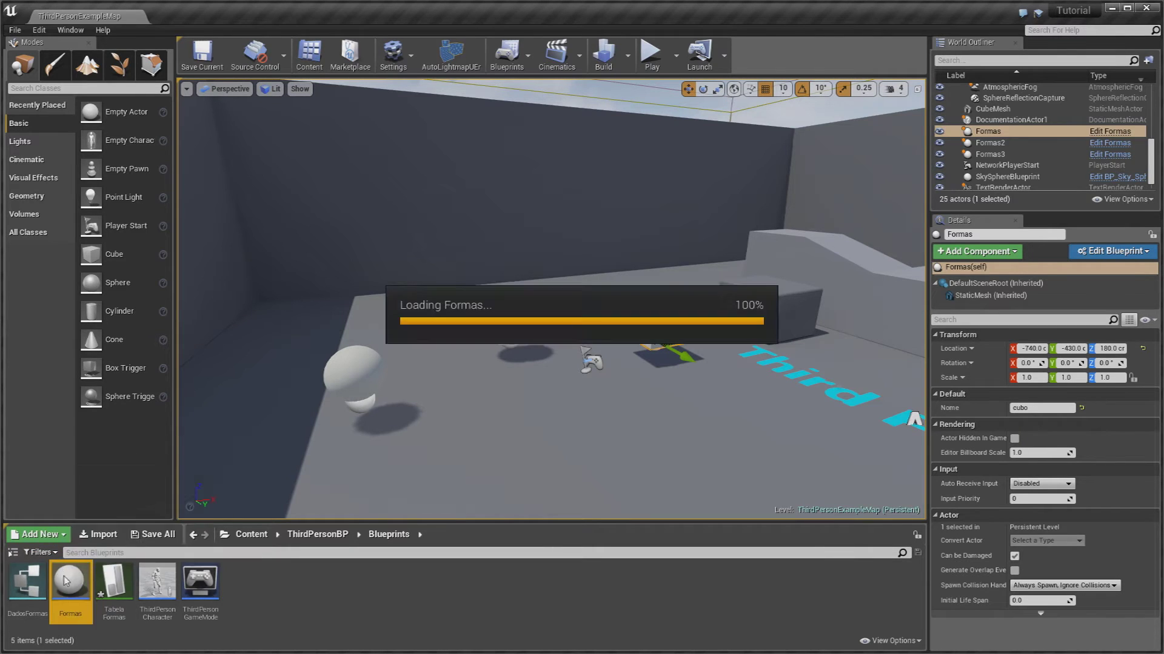
Step: Add a Get Data Table Row Names node after BeginPlay, then delete it
right_click_drag(328, 249, 356, 270)
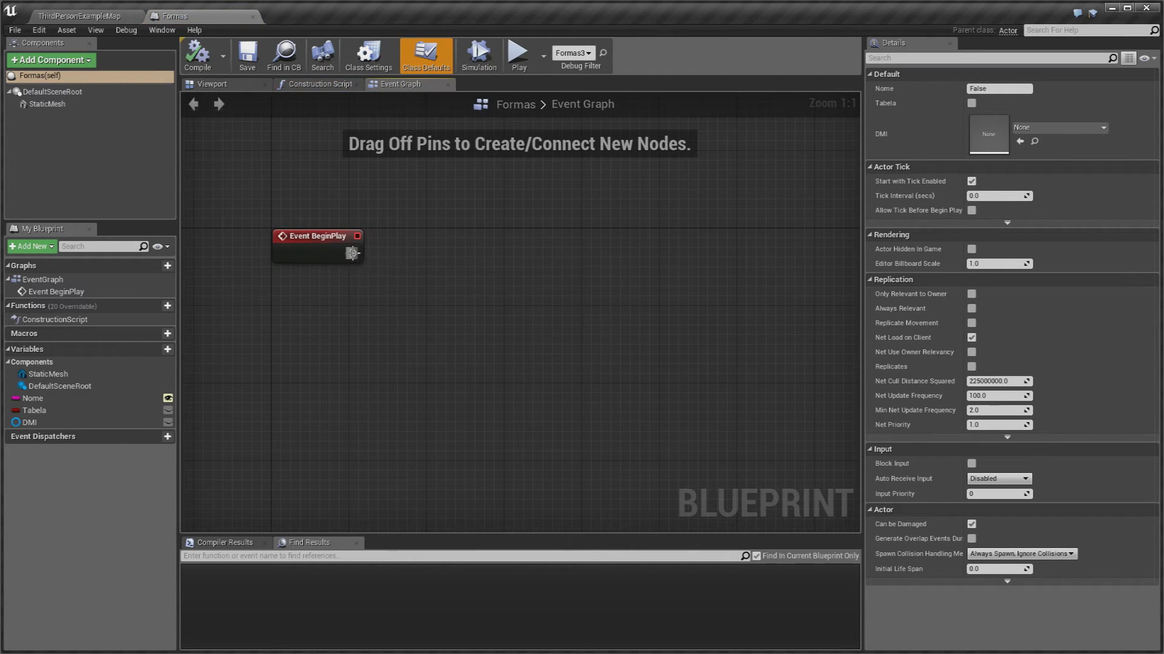
right_click_drag(356, 277, 328, 270)
left_click_drag(315, 252, 345, 259)
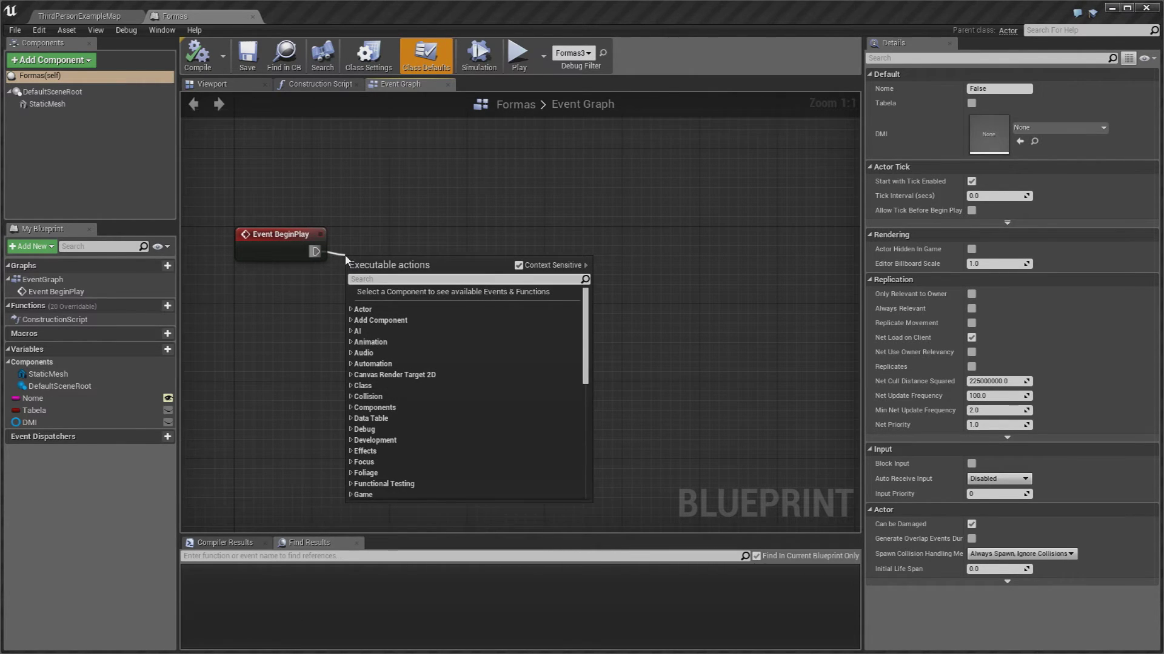
type("data table")
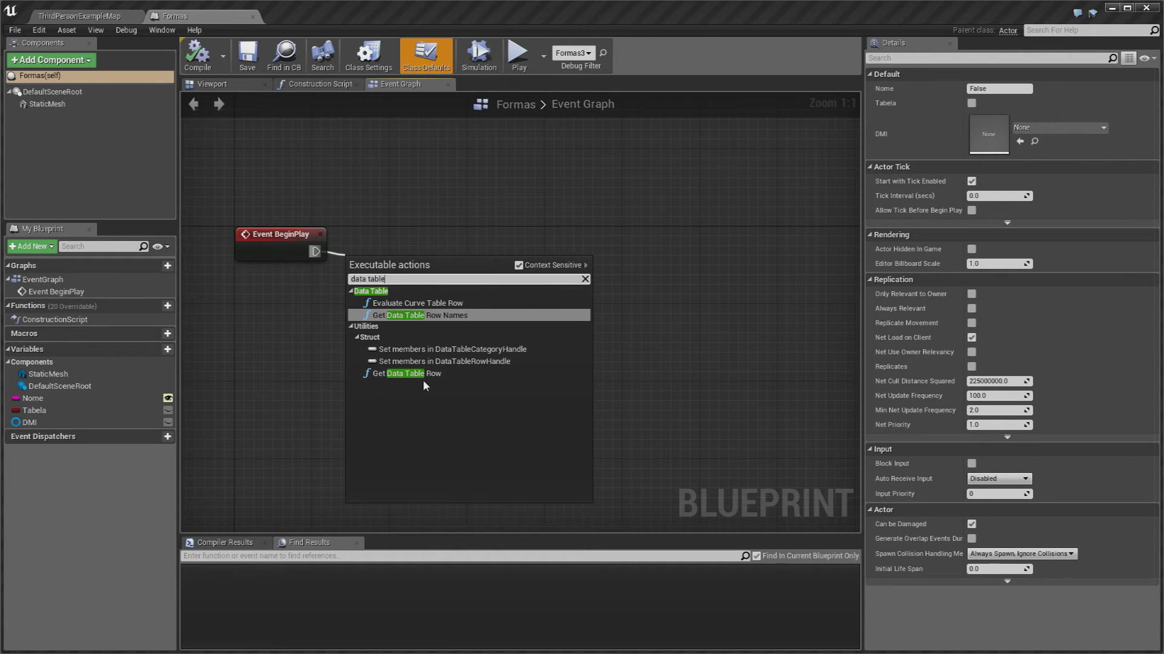
left_click(426, 315)
left_click_drag(417, 271, 469, 245)
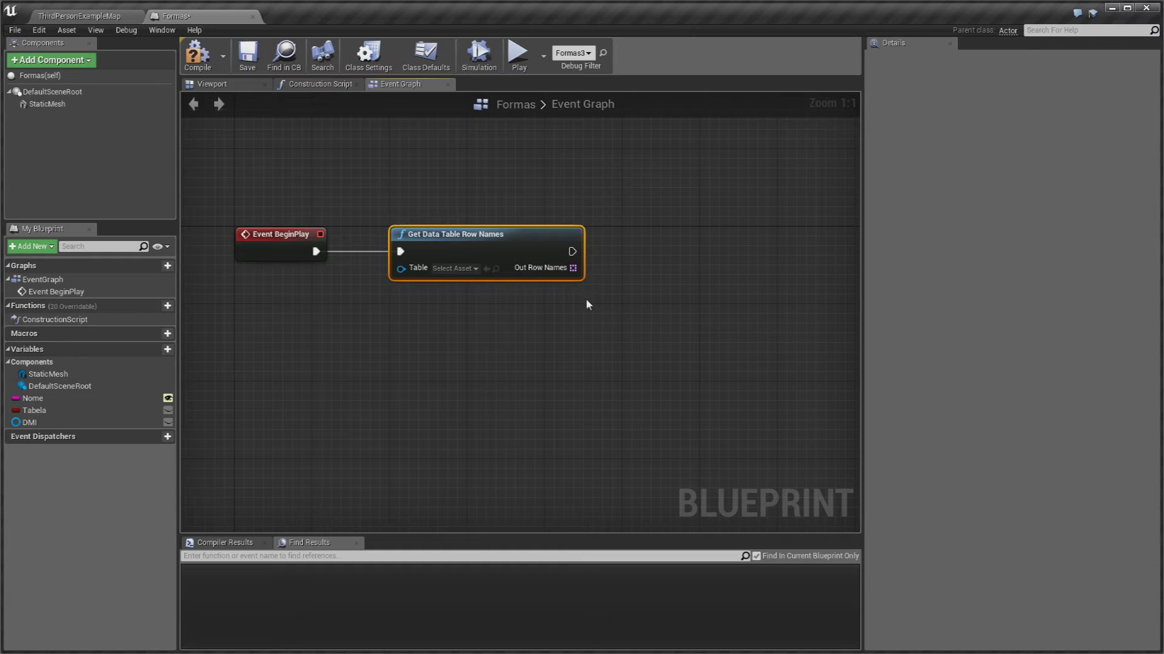
right_click_drag(499, 253, 448, 241)
key("Delete")
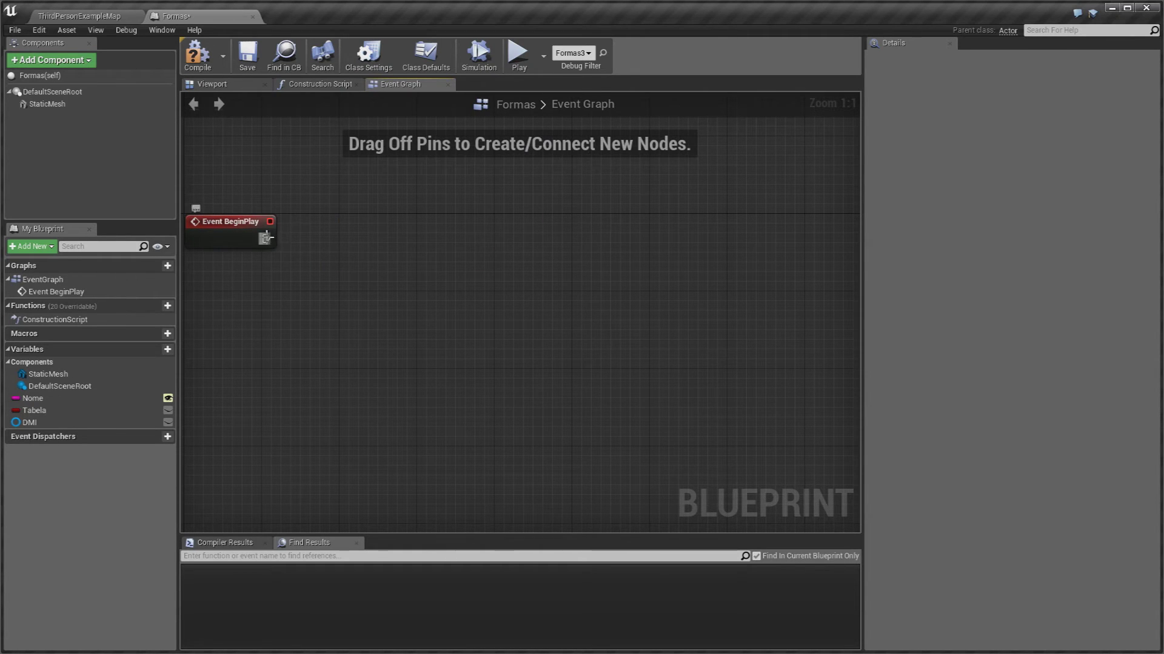
Step: Wire a Get Data Table Row node to Event BeginPlay's exec output
left_click_drag(266, 237, 313, 240)
type("get data")
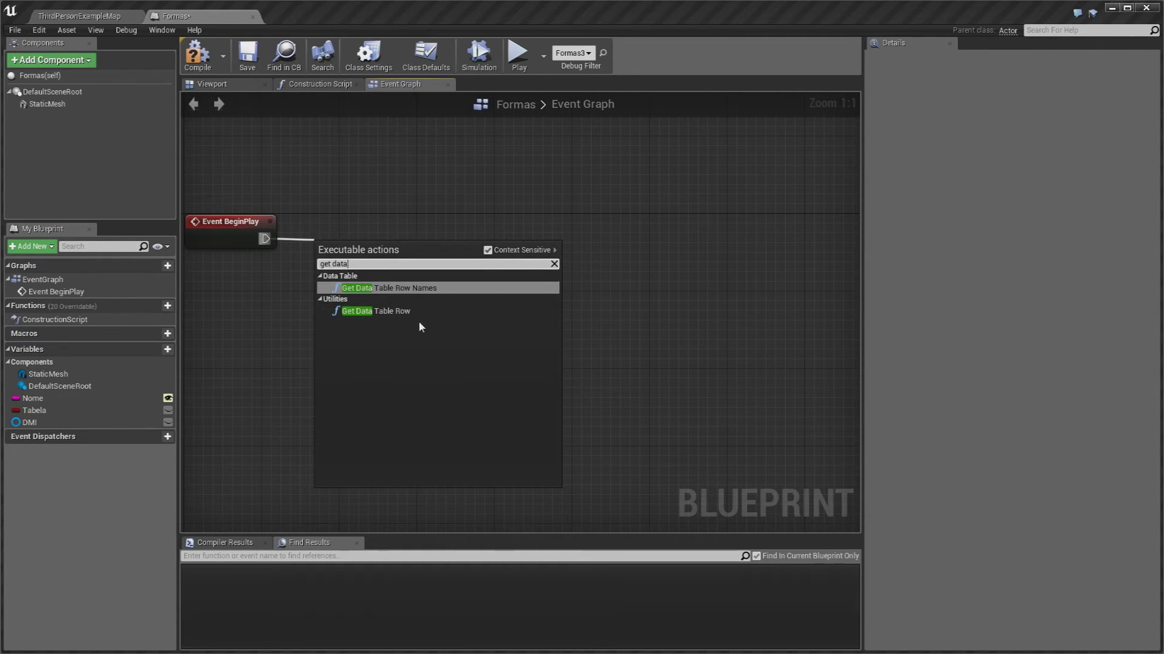
left_click(400, 311)
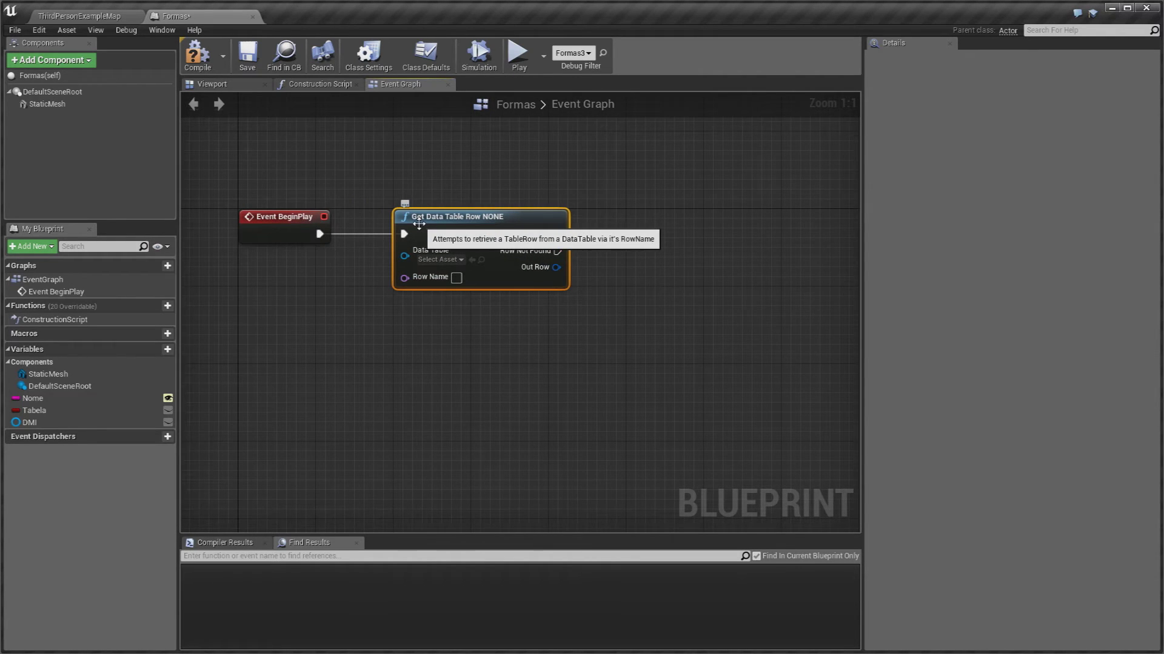
left_click(422, 328)
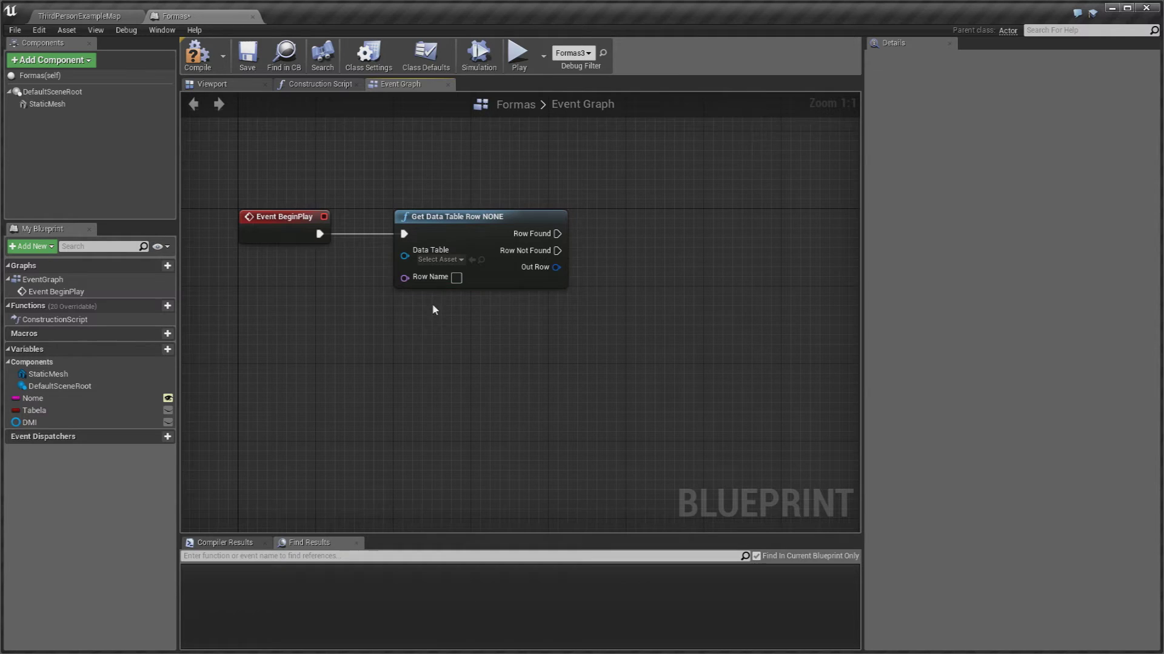
Step: Set the node's Data Table to TabelaFormas, compile, and keep row name cubo
left_click(437, 267)
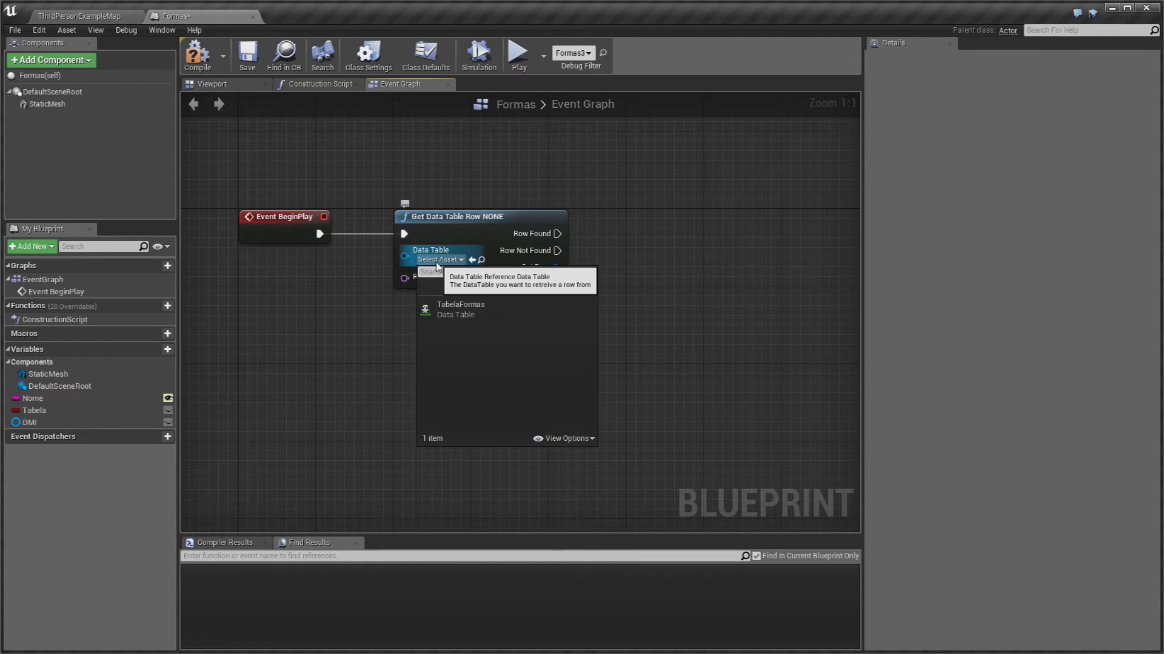
left_click(453, 316)
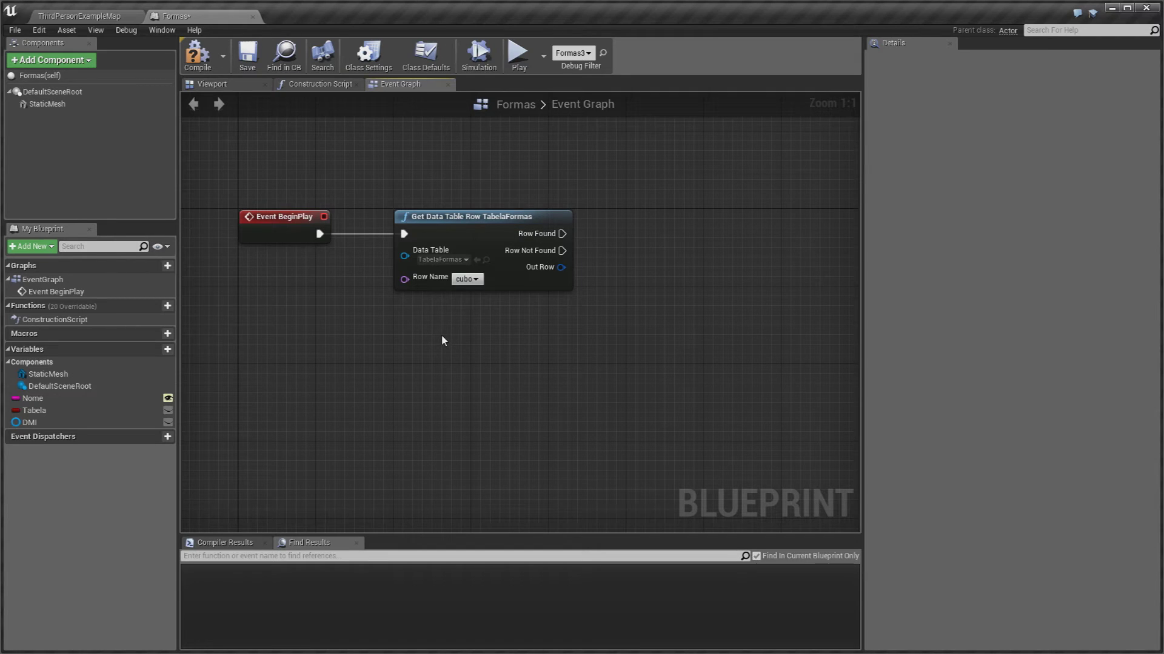
left_click(198, 53)
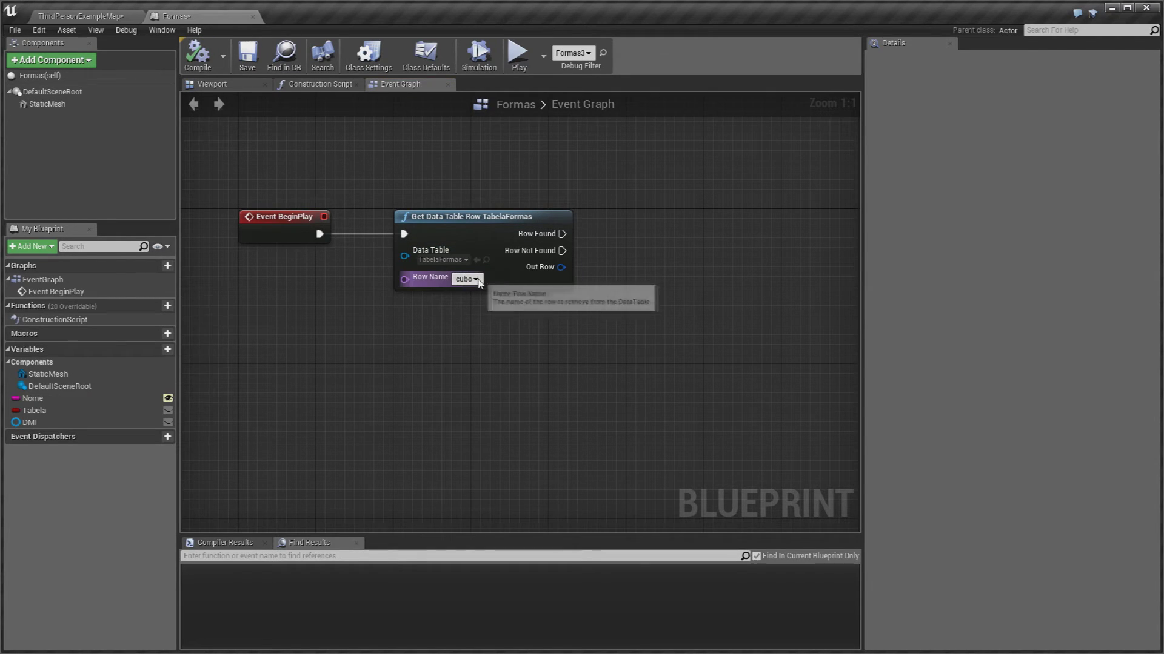
left_click(476, 279)
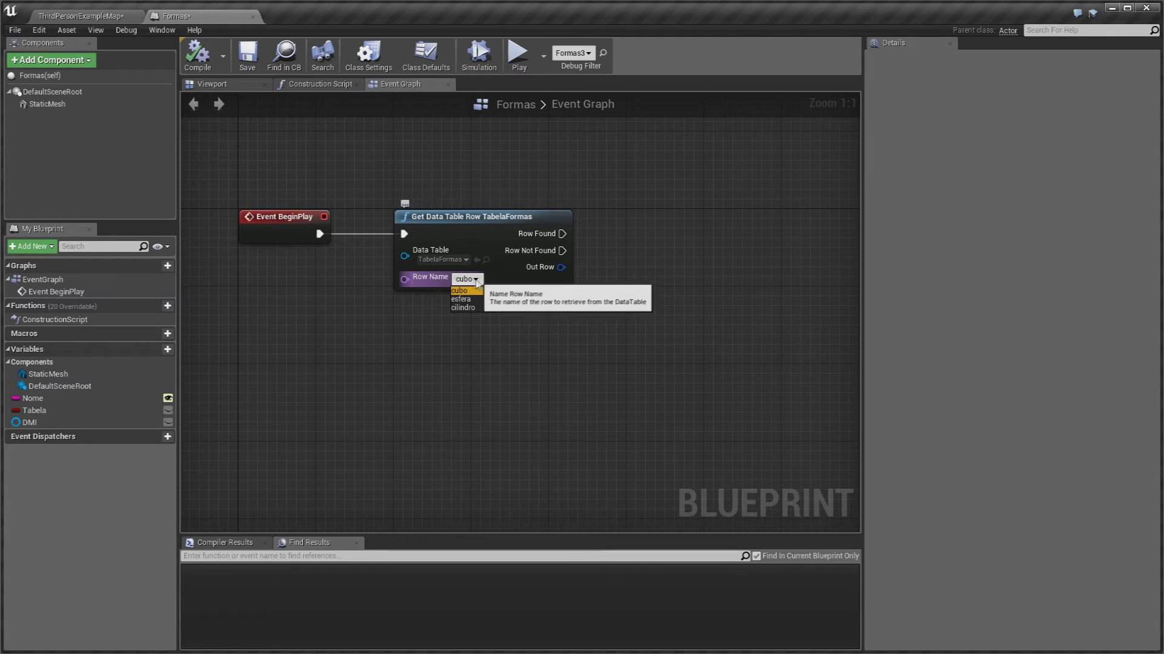
left_click(462, 291)
right_click_drag(397, 323, 453, 325)
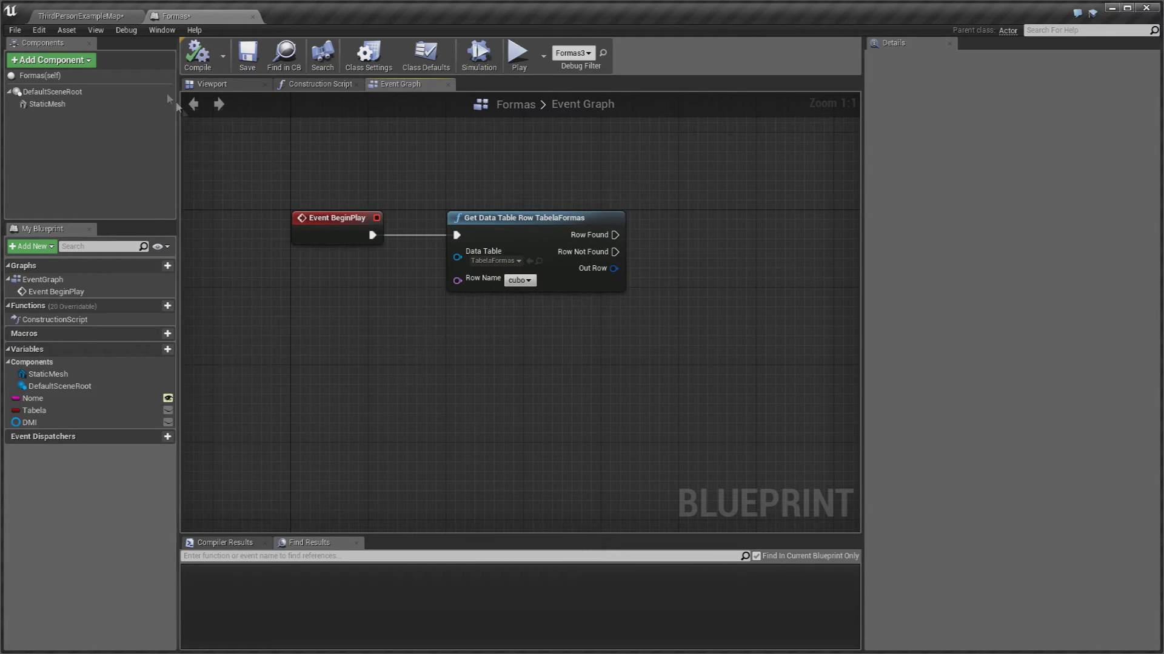
left_click(85, 16)
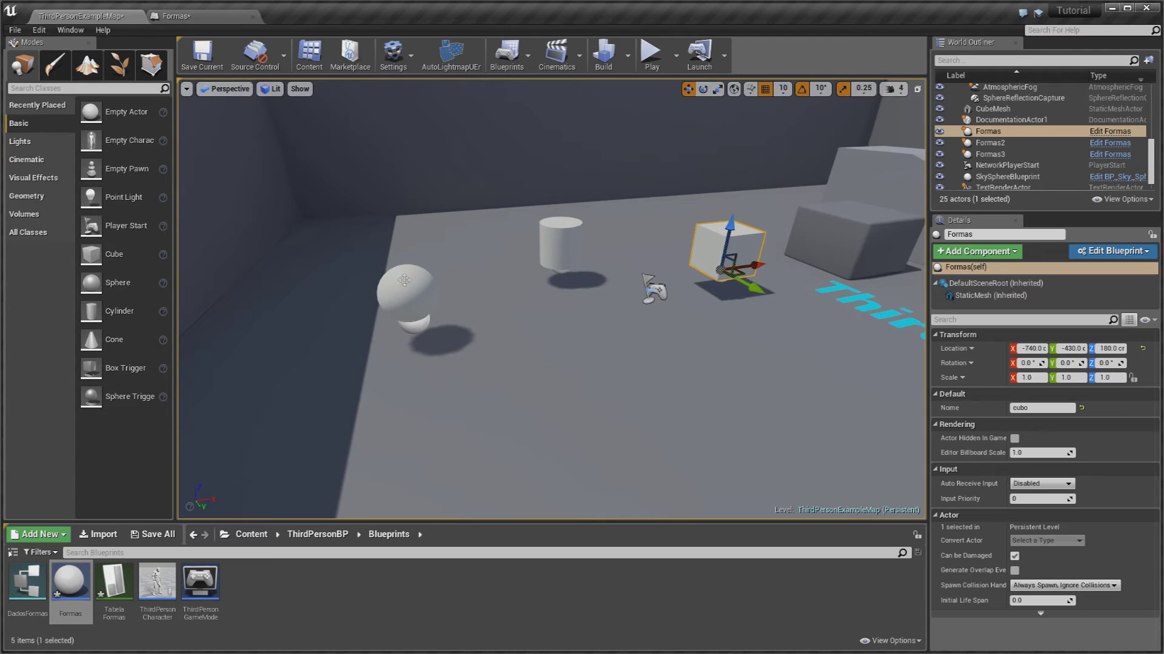
left_click(406, 285)
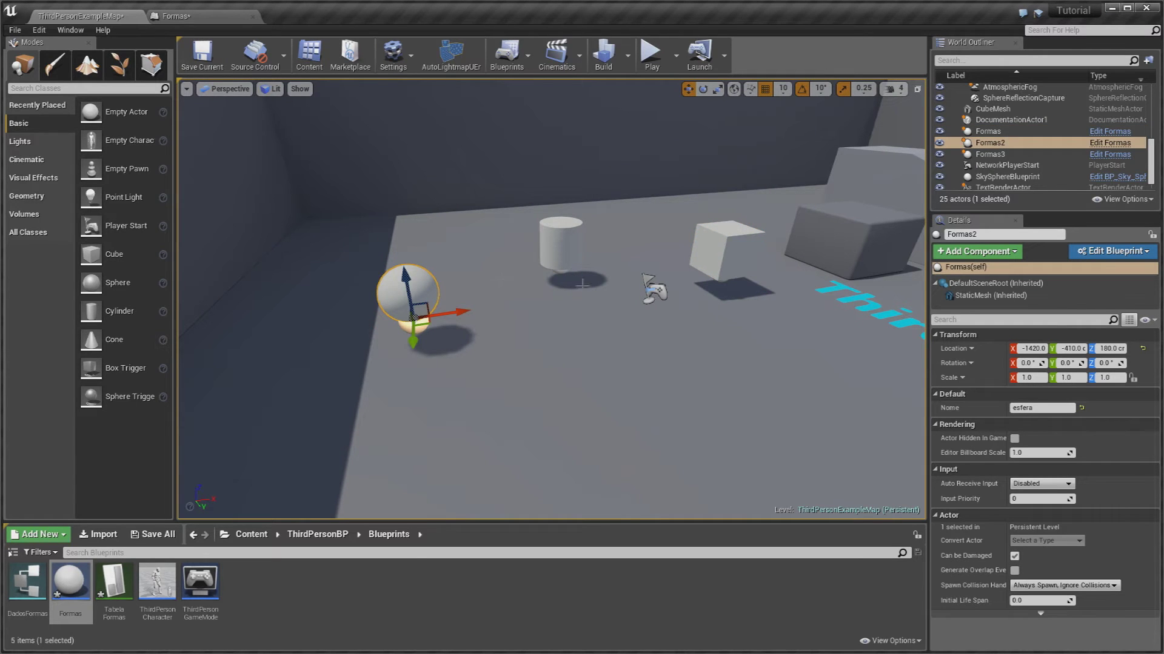
left_click(200, 16)
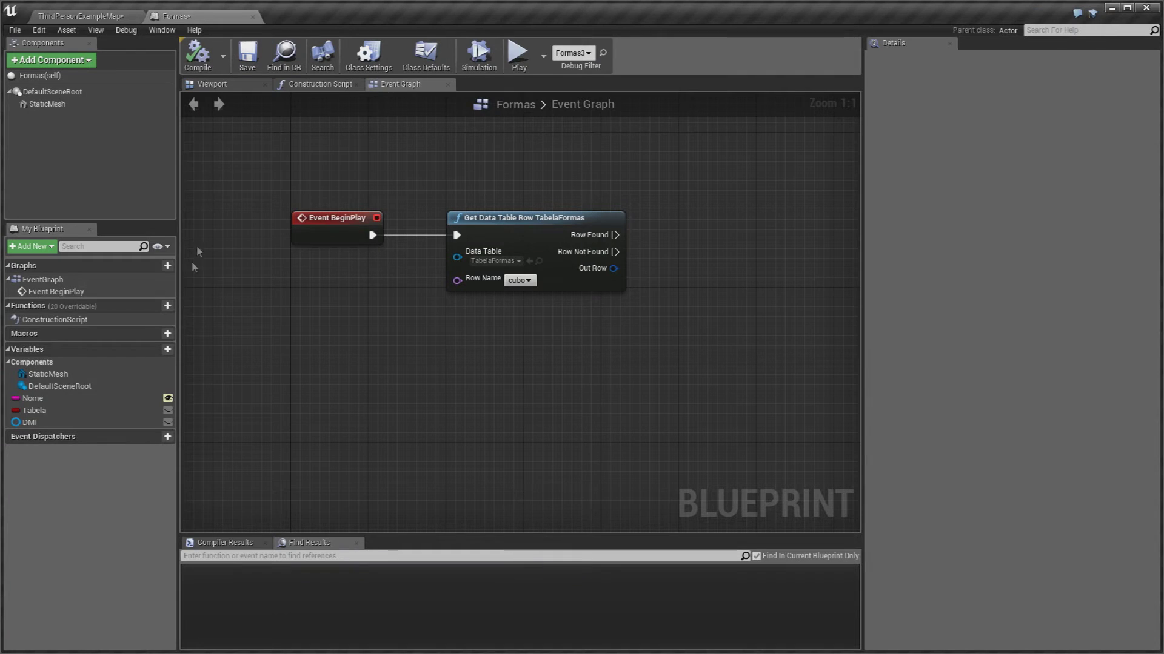
left_click(104, 19)
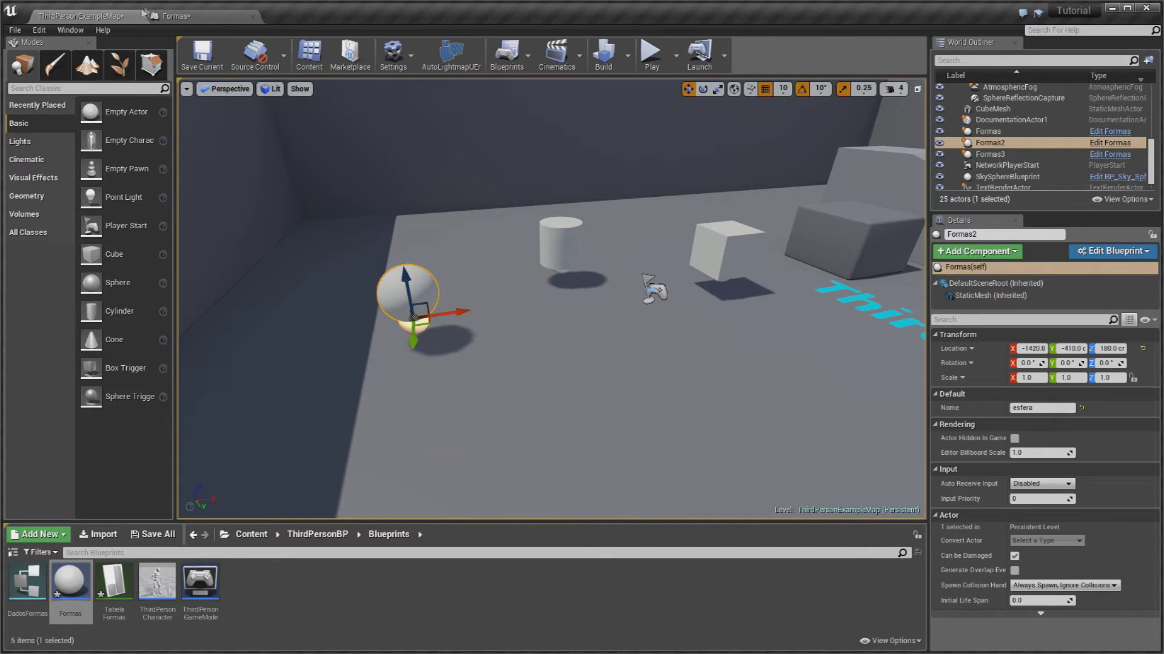
left_click(152, 13)
mouse_move(63, 399)
left_mouse_down()
mouse_move(256, 276)
mouse_move(457, 280)
left_mouse_up()
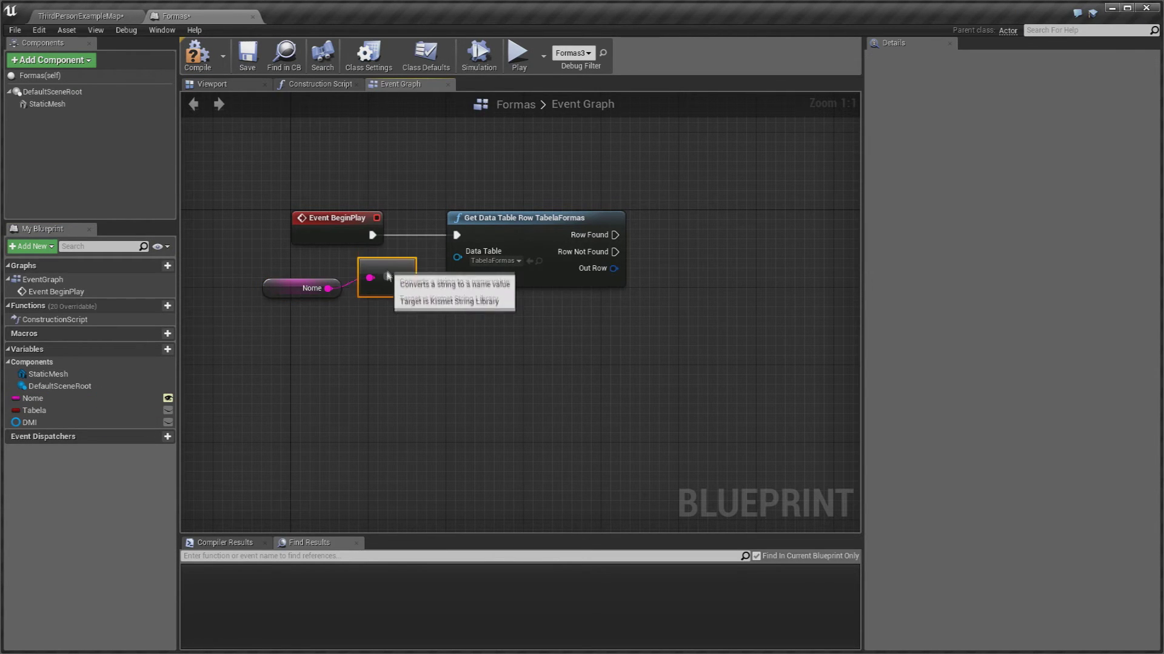
left_click(414, 369)
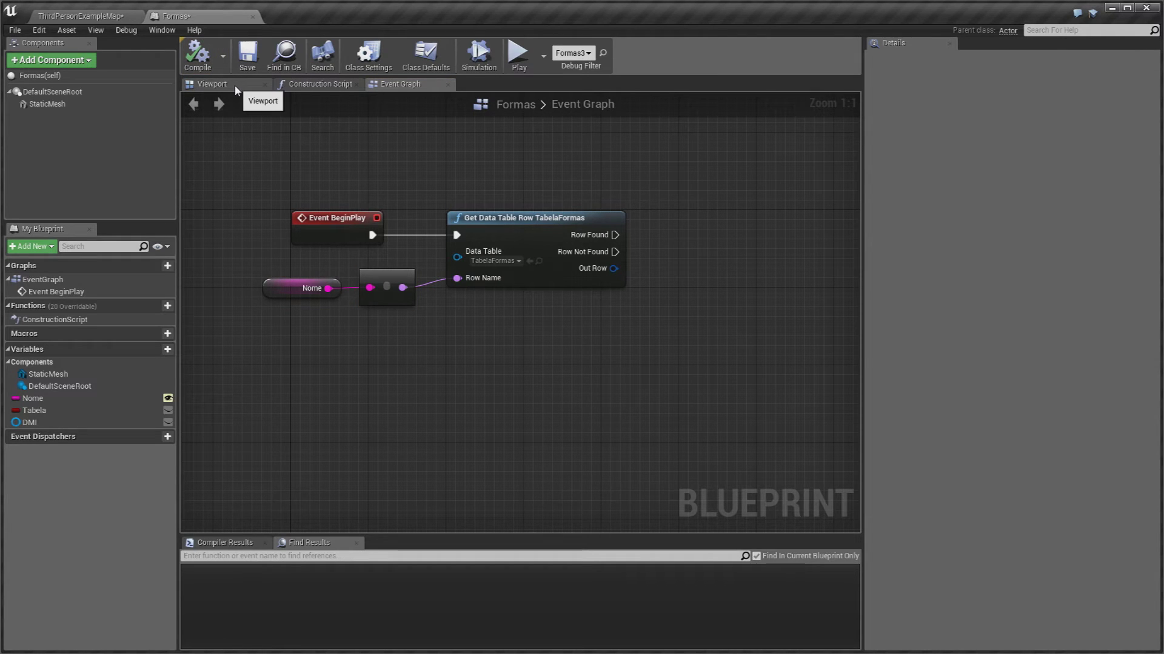
mouse_move(619, 275)
right_mouse_down()
mouse_move(473, 261)
mouse_move(437, 238)
right_mouse_up()
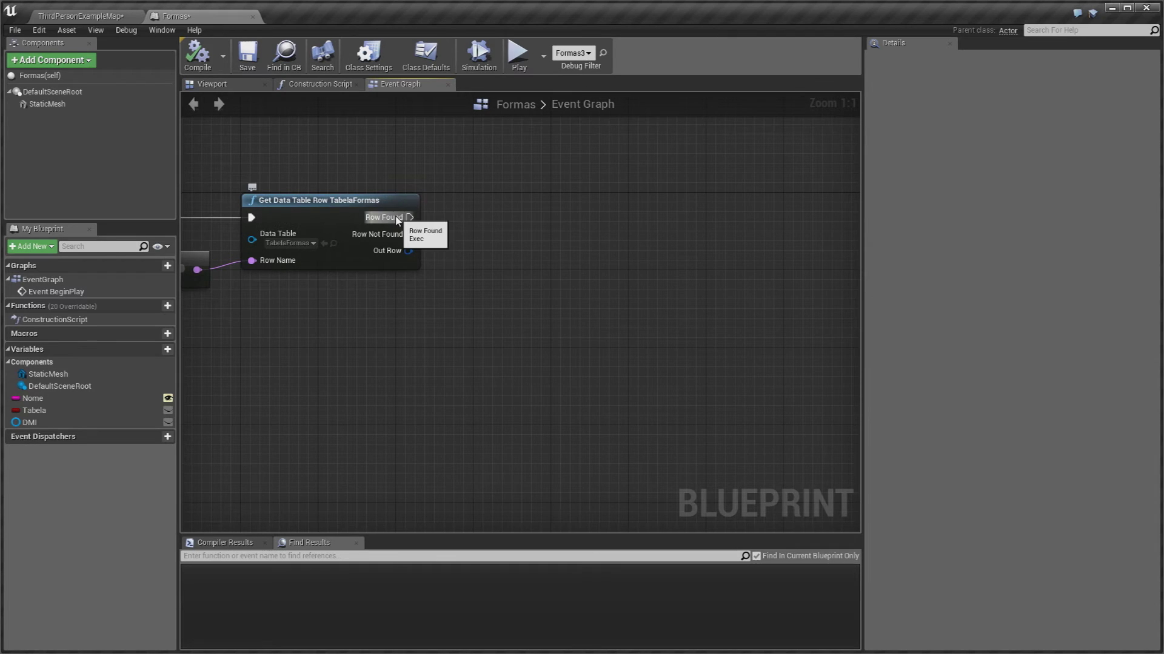
right_click_drag(358, 242, 400, 233)
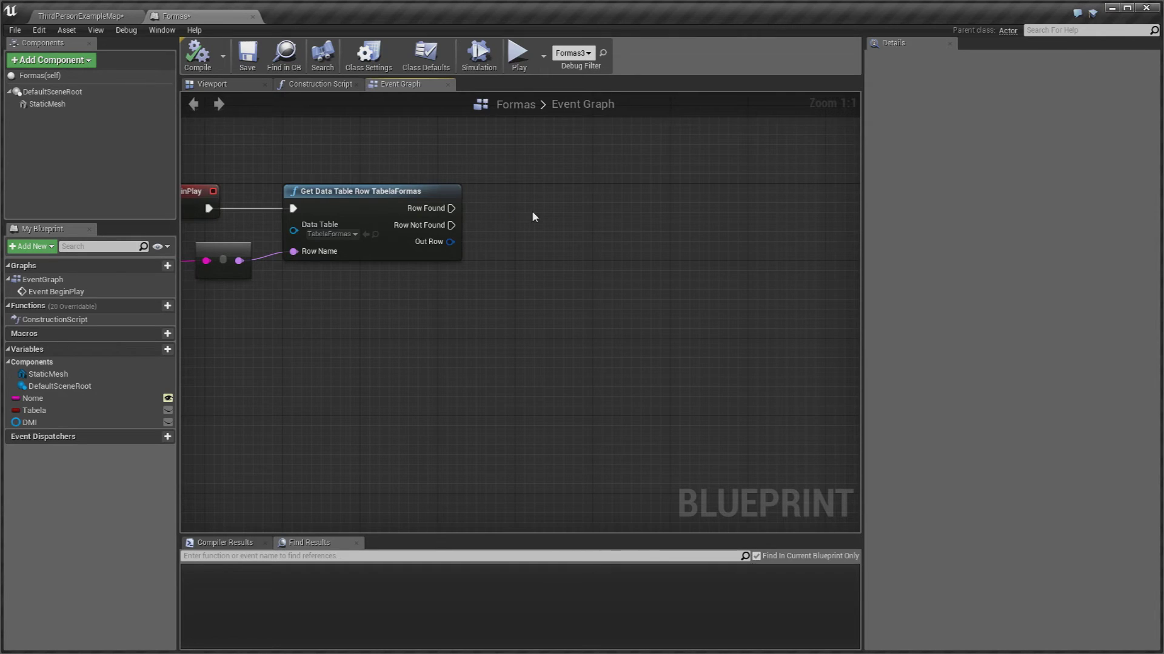
right_click_drag(494, 219, 415, 219)
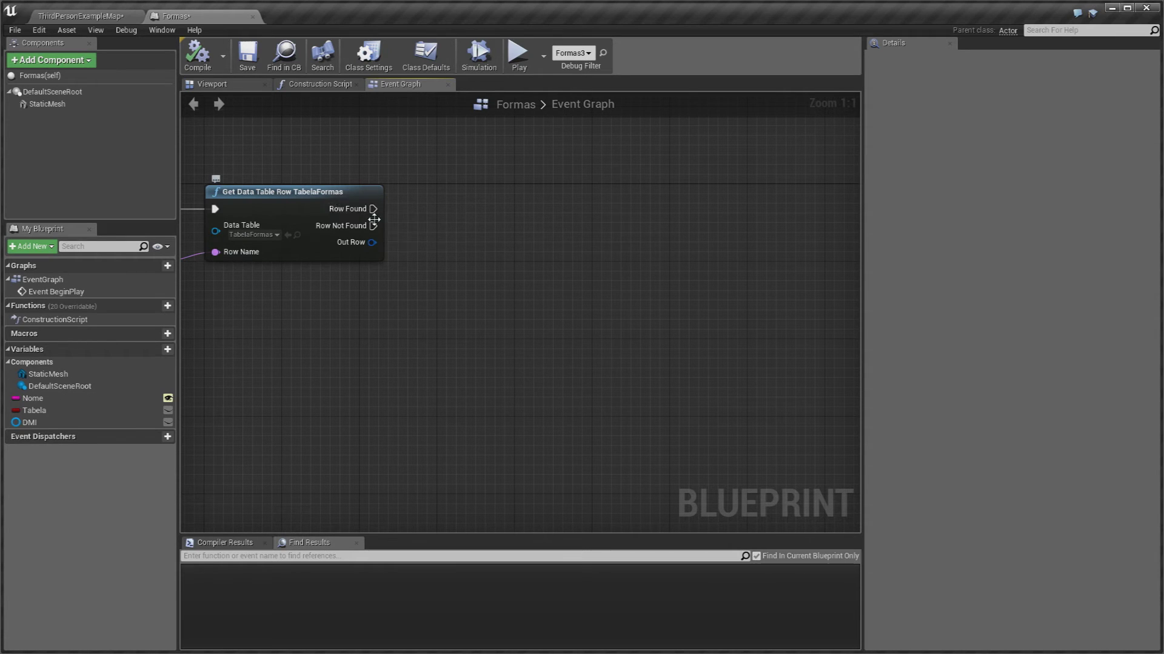
left_click_drag(374, 209, 562, 208)
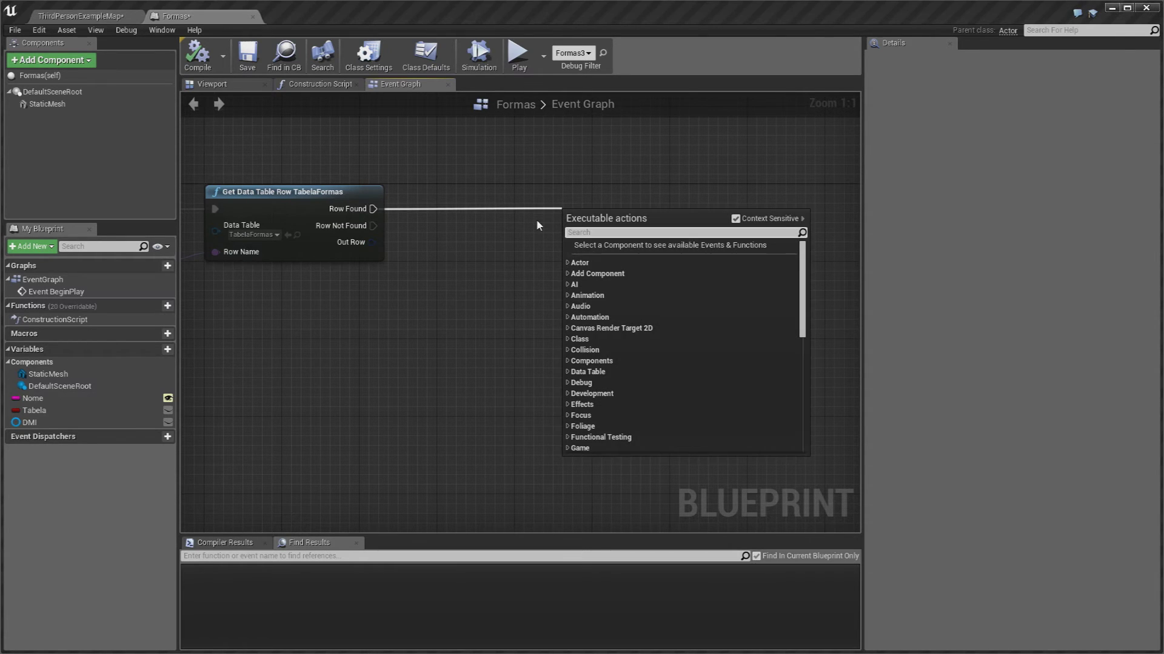
Step: Add a Set Vector Parameter Value node on the DMI variable, triggered by Row Found
key("Escape")
mouse_move(30, 422)
left_mouse_down("ctrl")
mouse_move(463, 246)
mouse_move(521, 237)
mouse_move(565, 183)
left_mouse_up("ctrl")
type("vector")
key("Return")
left_click_drag(374, 209, 554, 209)
left_click_drag(482, 252, 500, 224)
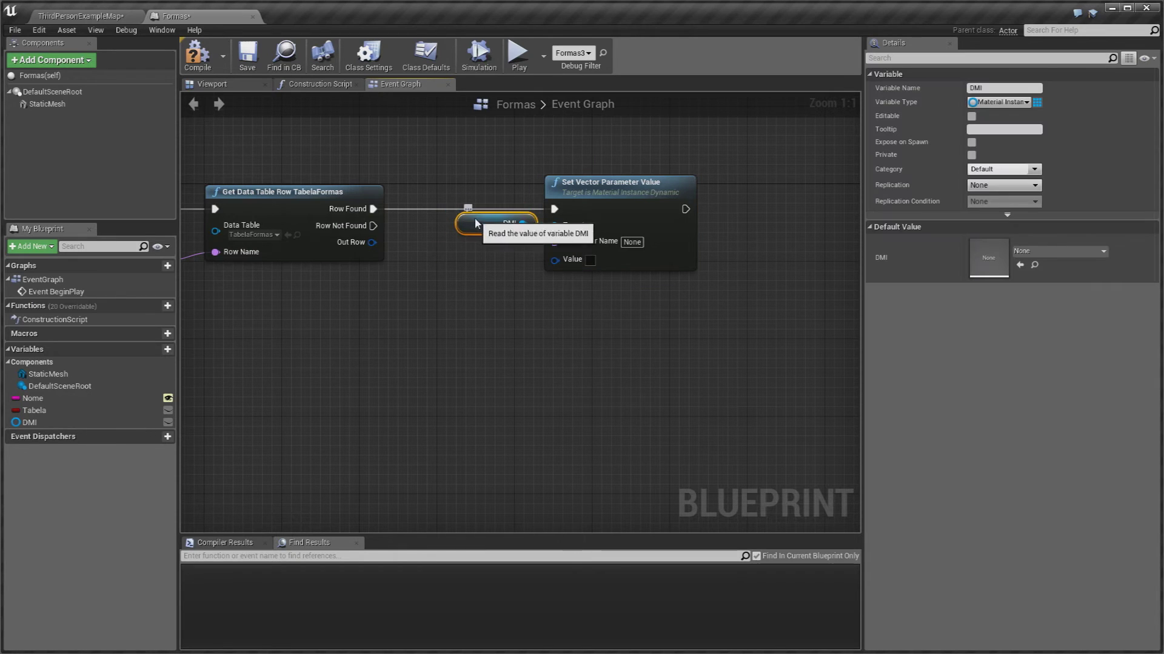
left_click(47, 104)
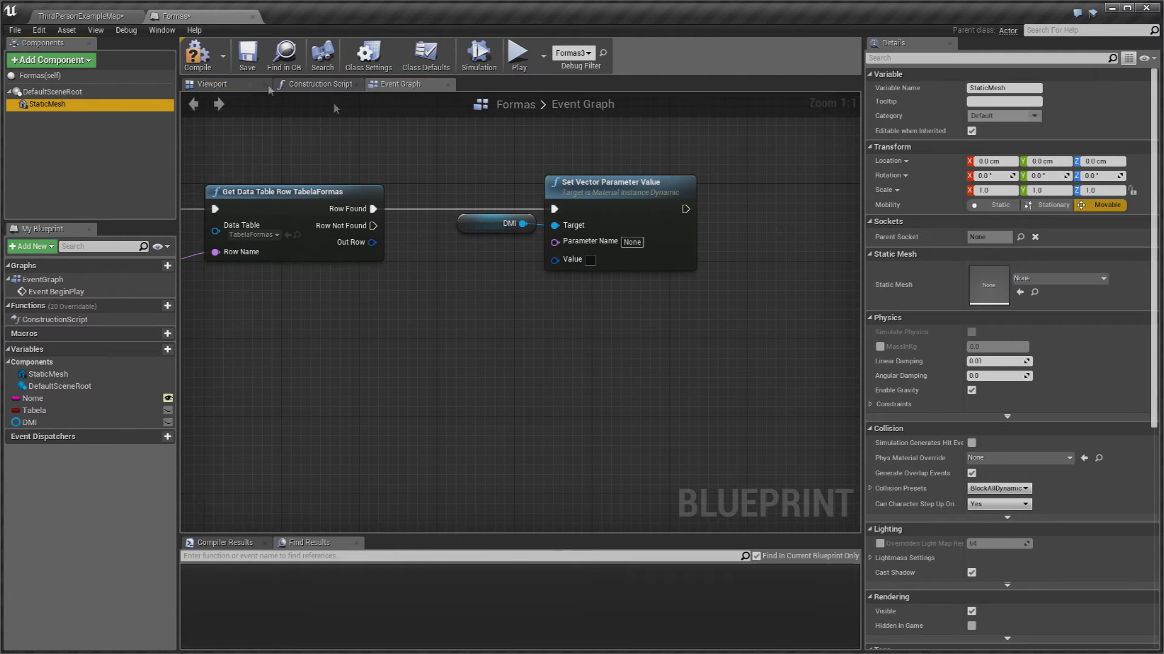
left_click(82, 16)
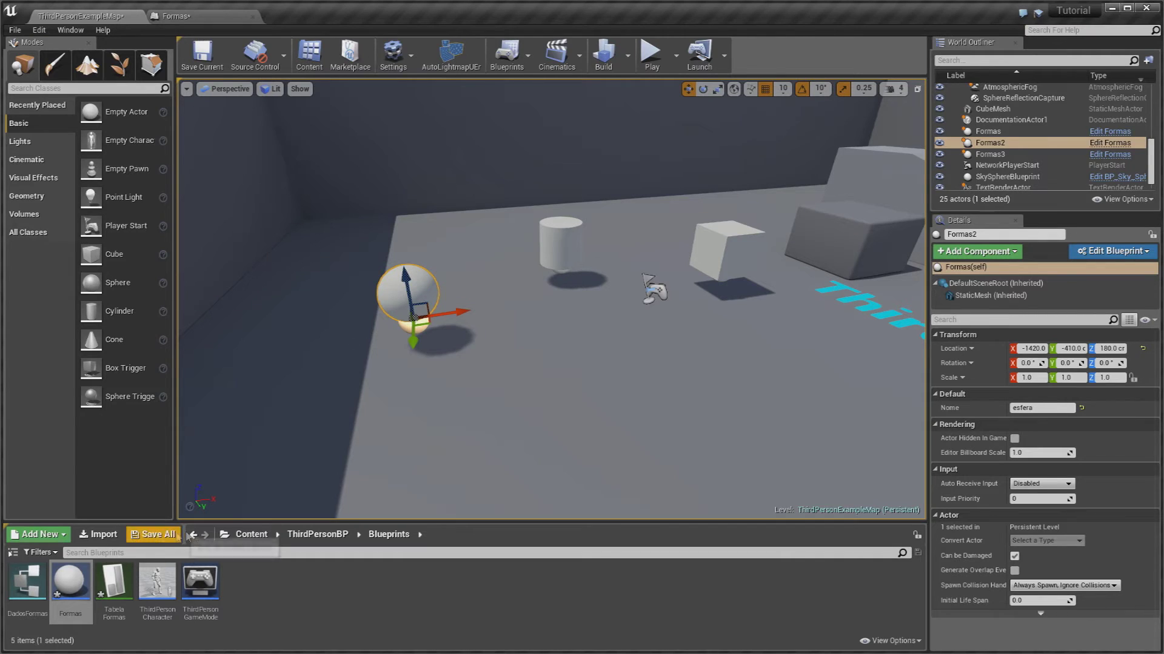
Step: Inspect Shape_Cube's M_Basic_Wall material, close it, and return to the Formas graphs
left_click(203, 15)
left_click(312, 84)
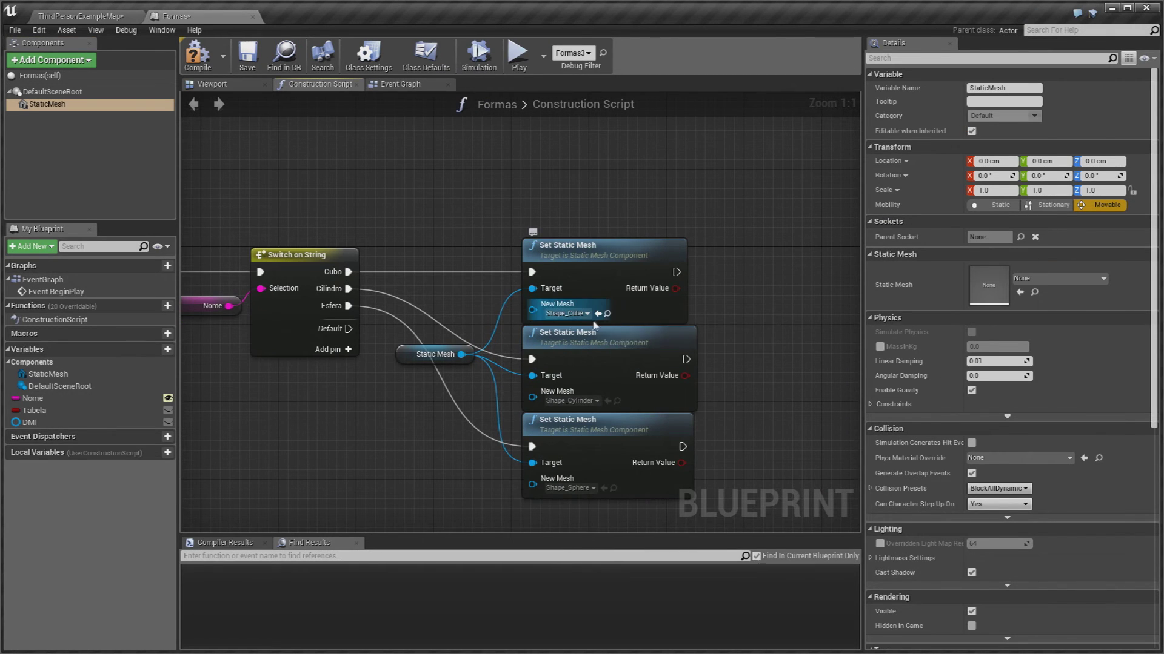
left_click(608, 315)
double_click(70, 580)
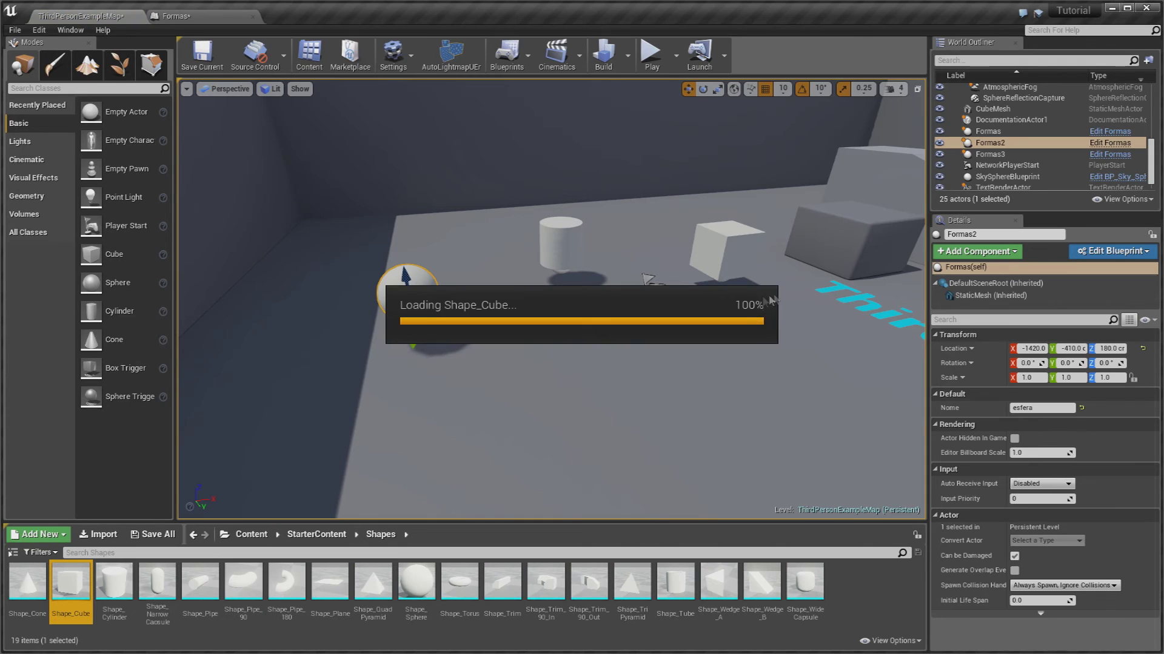
double_click(906, 166)
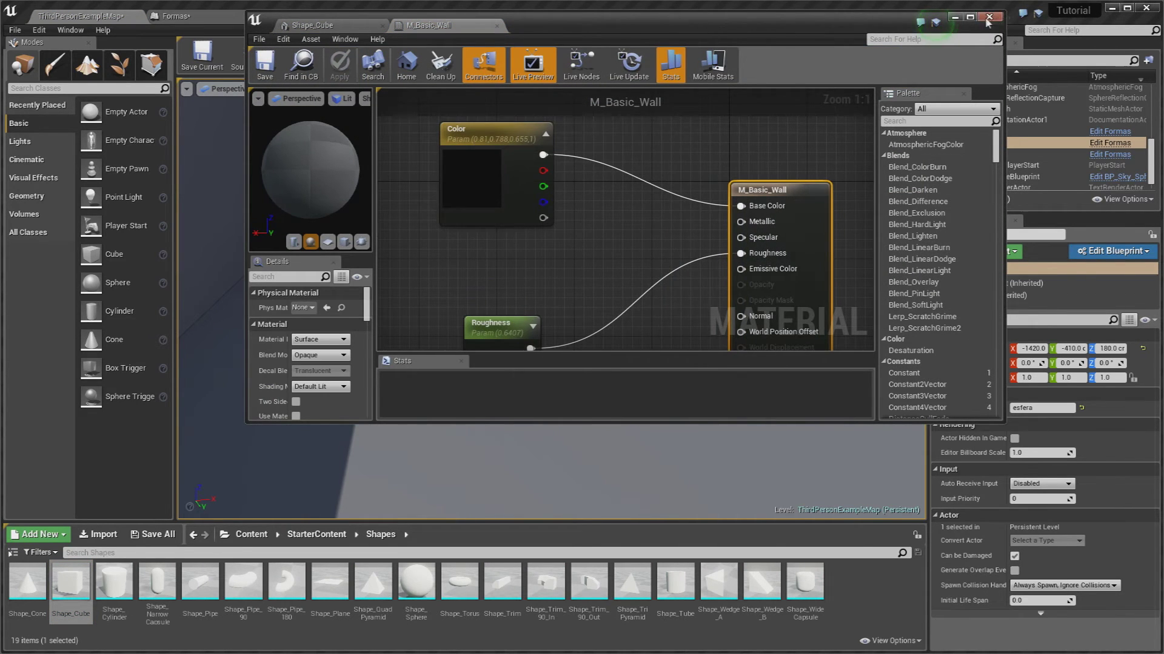
left_click(989, 18)
left_click(175, 16)
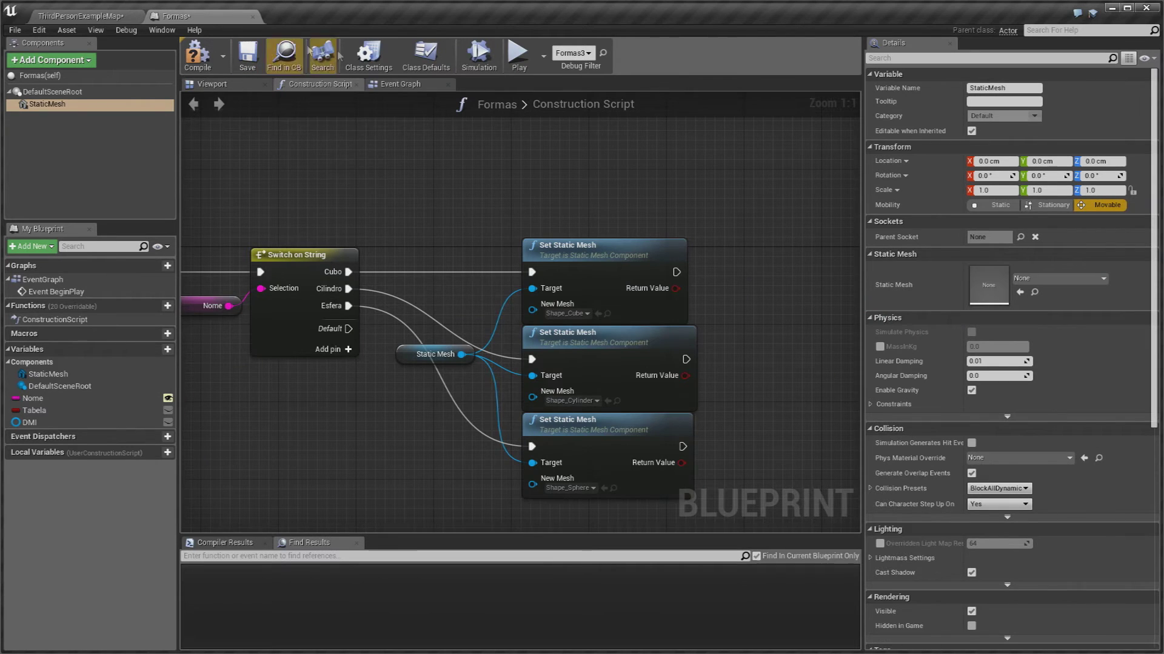
left_click(406, 84)
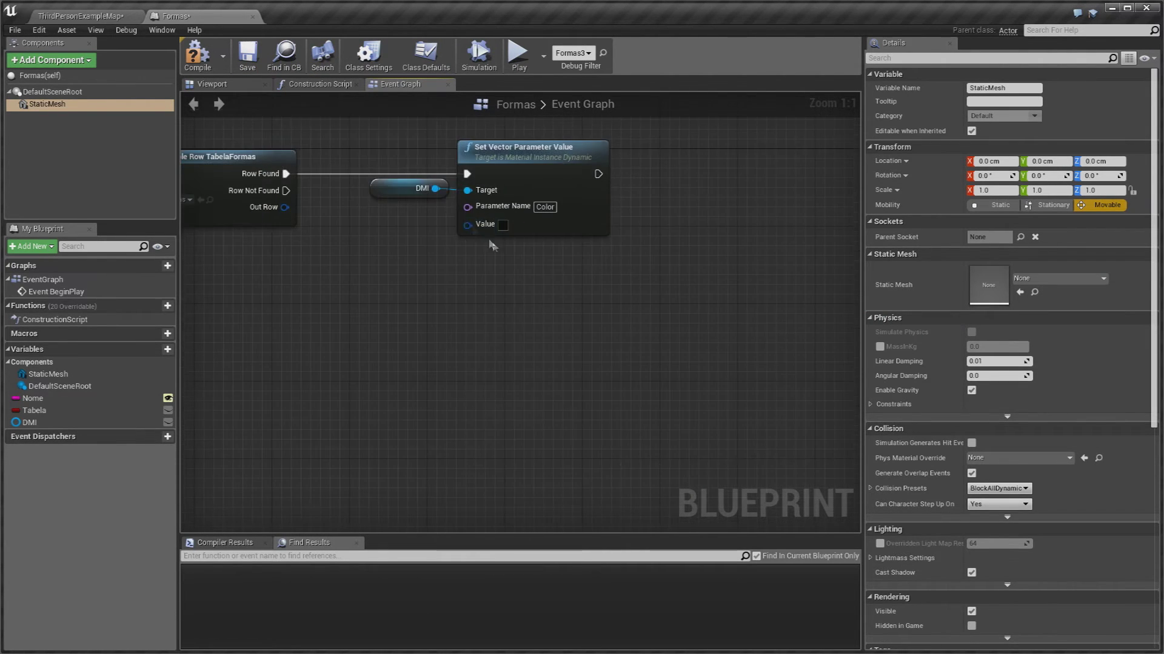
Step: Add a Set Relative Scale 3D node for the Static Mesh, running after the colour step
right_click_drag(726, 217, 593, 235)
right_click(592, 234)
type("set ")
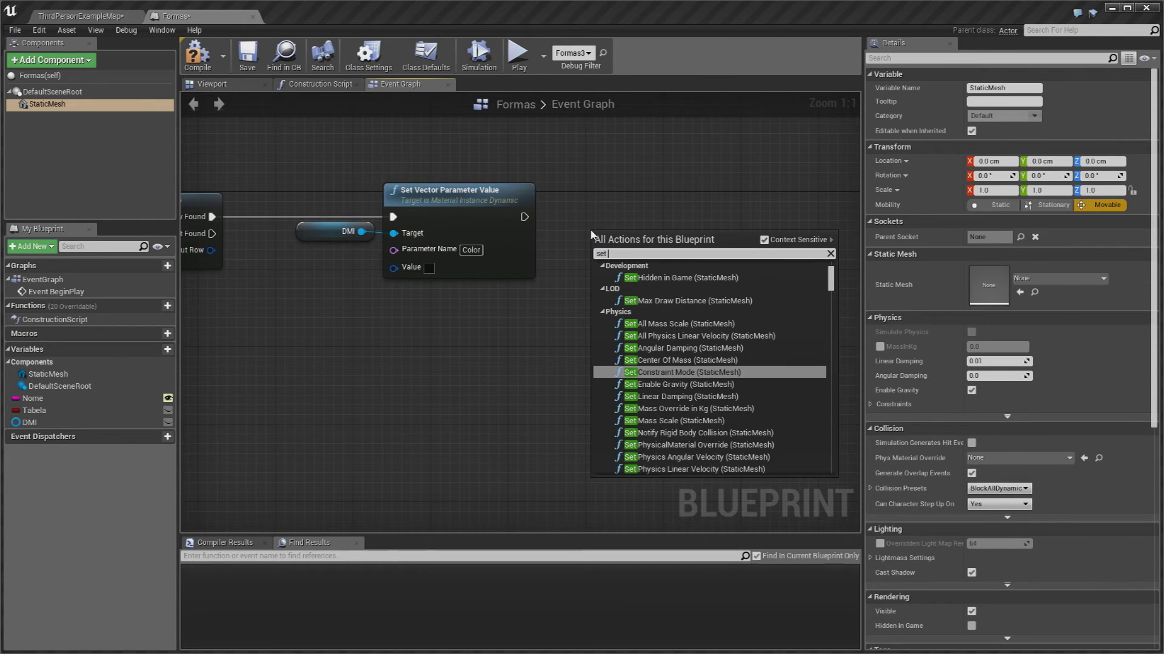
type("relative sc")
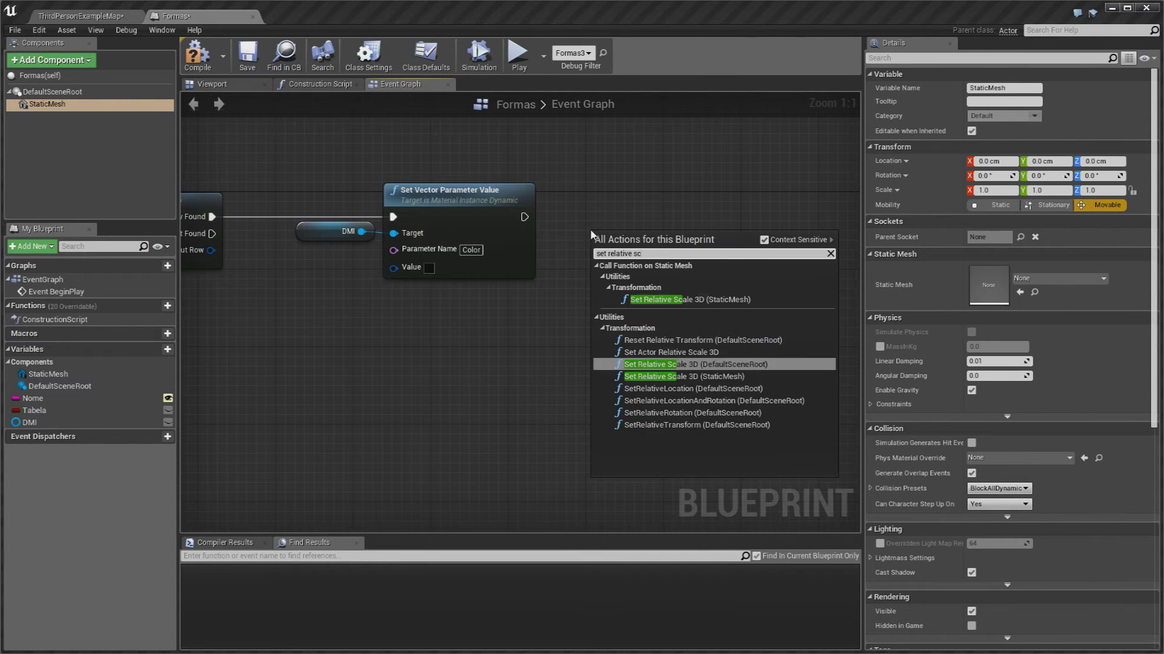
type("al")
key("Return")
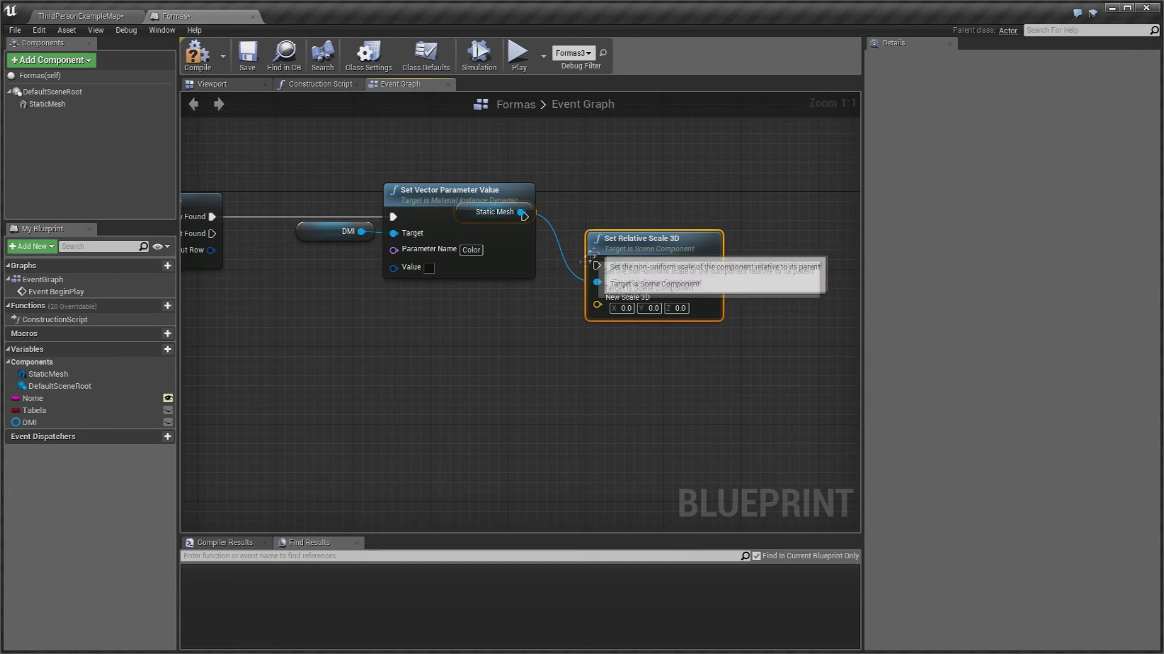
mouse_move(606, 251)
left_mouse_down()
mouse_move(681, 285)
mouse_move(700, 199)
left_mouse_up()
left_click_drag(527, 213, 674, 217)
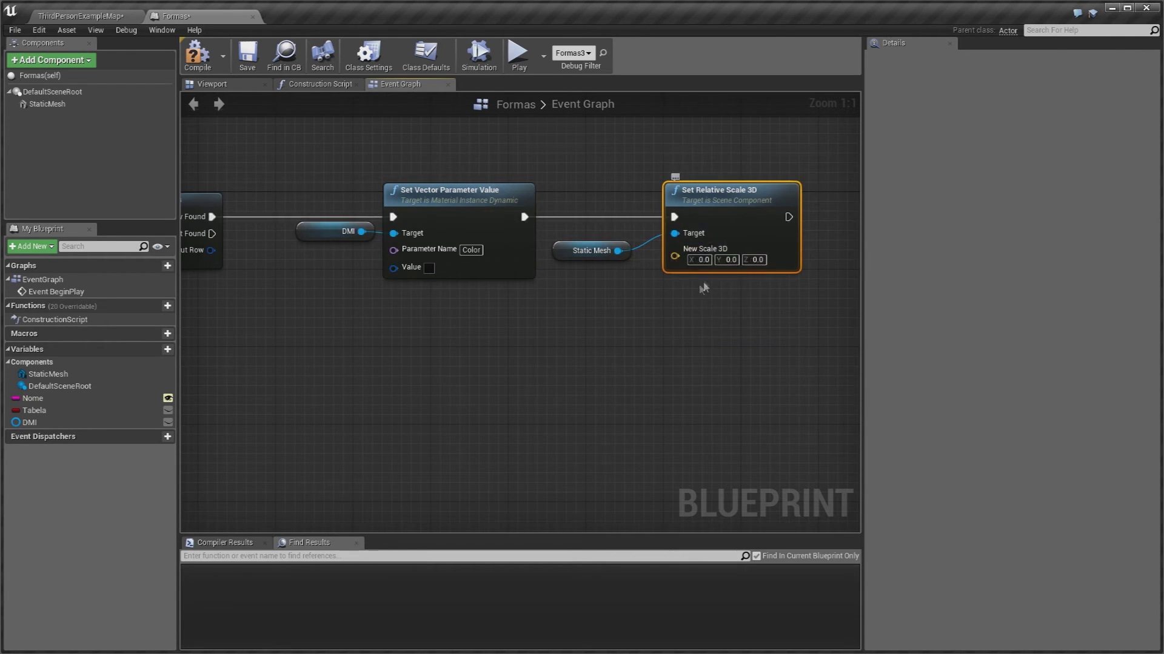
right_click_drag(674, 217, 542, 231)
Step: Chain a SetRelativeLocation node after scaling and split its New Location pin into X, Y, Z
left_click_drag(485, 266, 697, 254)
type("set relat")
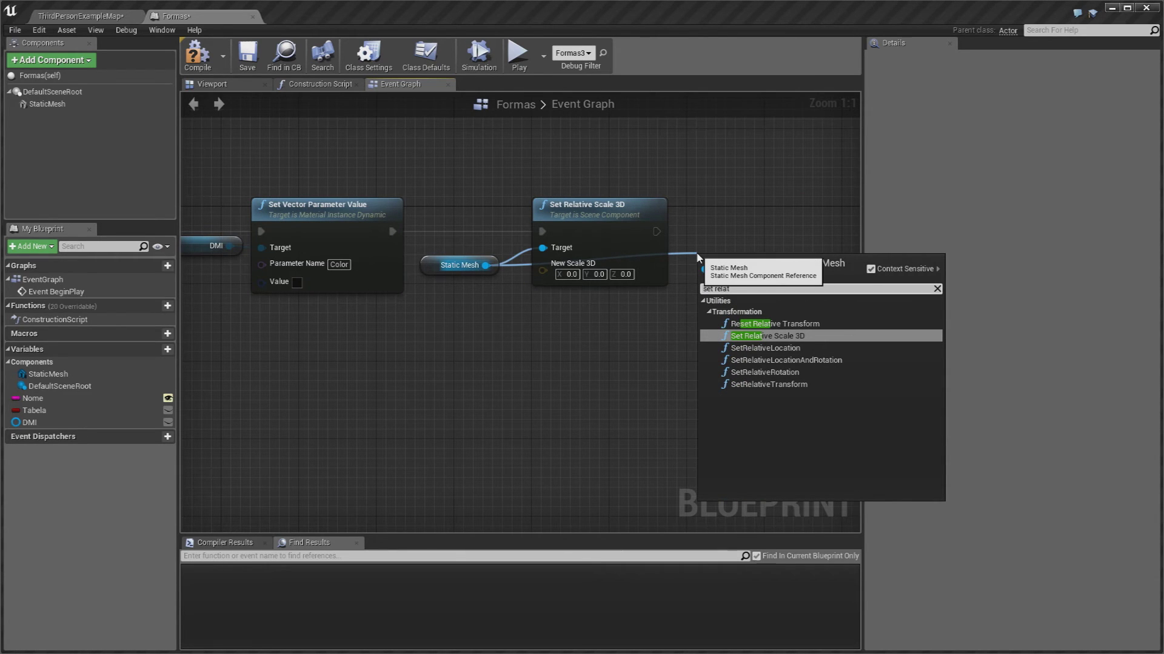
type(" loca")
left_click(765, 324)
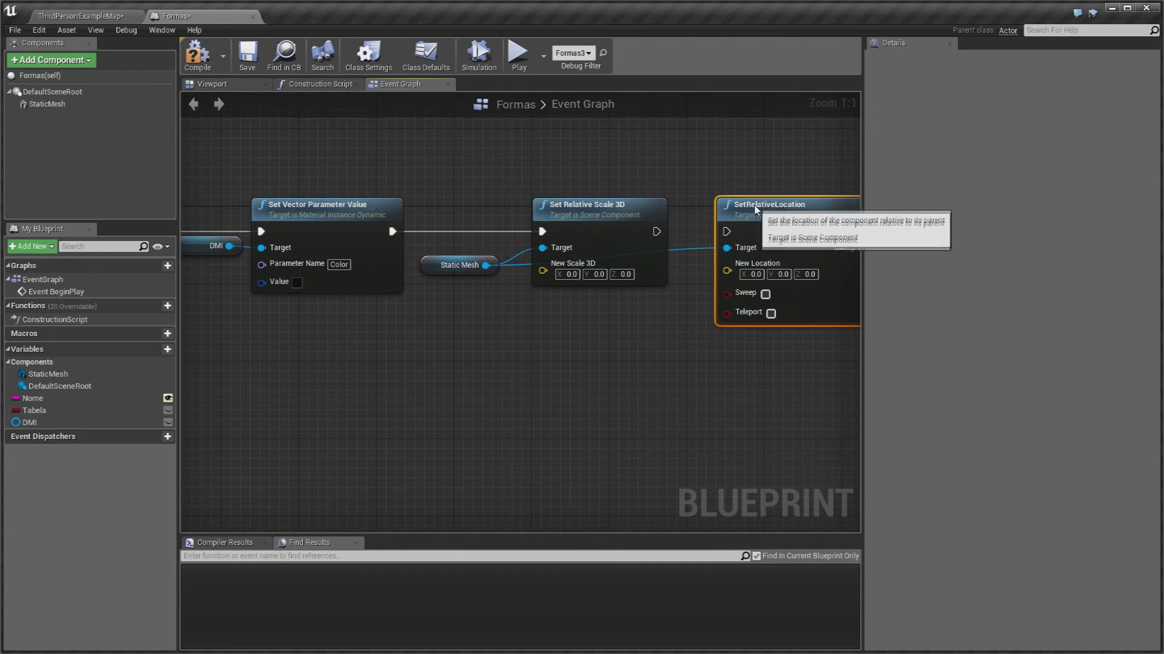
left_click_drag(657, 231, 726, 232)
right_click_drag(726, 232, 627, 232)
left_click_drag(636, 218, 703, 223)
right_click_drag(703, 223, 684, 220)
right_click(673, 267)
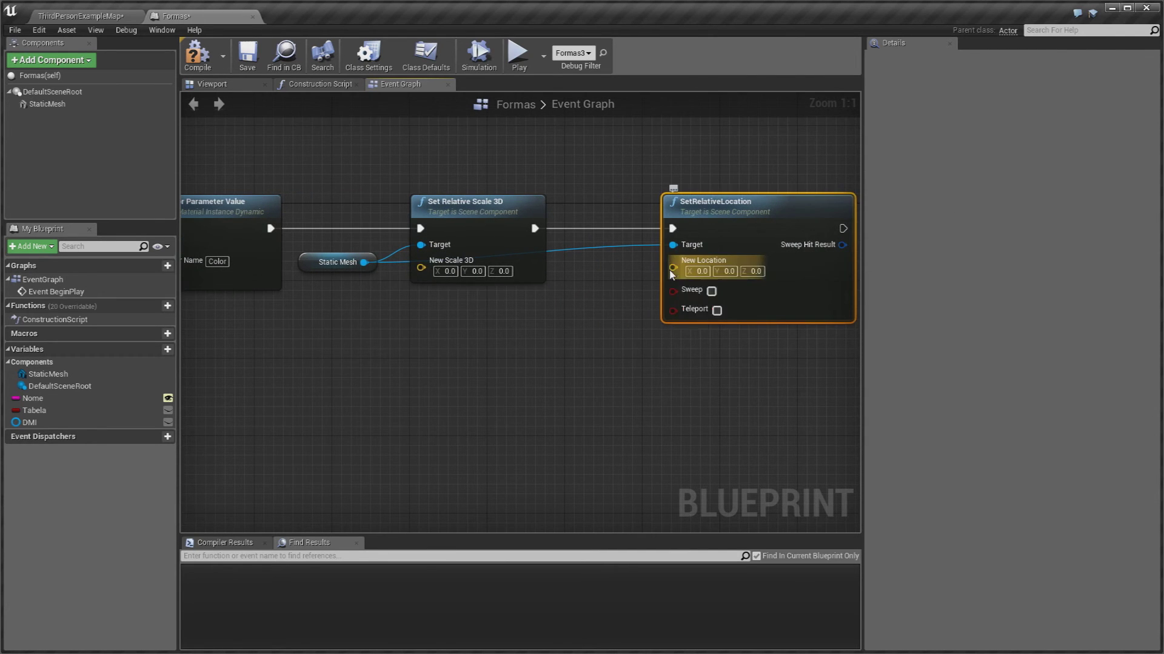
left_click(689, 308)
left_click(619, 307)
Step: Pan the graph back to the Get Data Table Row node's Out Row output
mouse_move(620, 306)
right_mouse_down()
mouse_move(698, 271)
mouse_move(613, 271)
mouse_move(779, 254)
right_mouse_up()
mouse_move(607, 268)
right_mouse_down()
mouse_move(701, 259)
mouse_move(650, 268)
right_mouse_up()
scroll(701, 258, "down", 2)
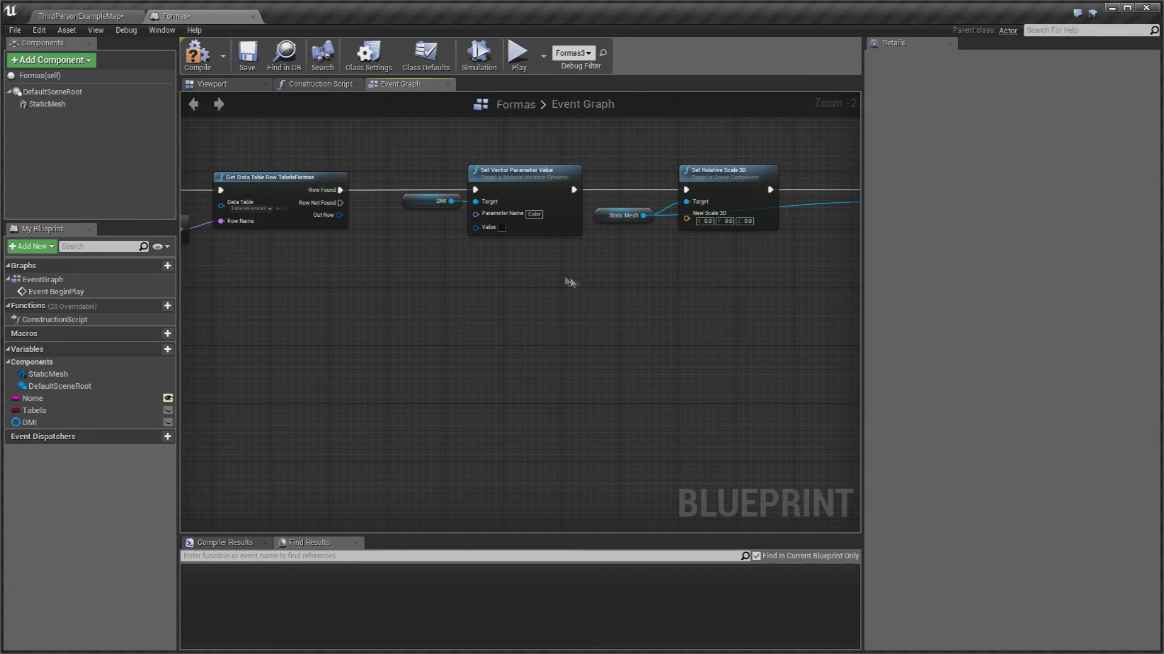
mouse_move(660, 259)
right_mouse_down()
mouse_move(559, 228)
mouse_move(502, 228)
right_mouse_up()
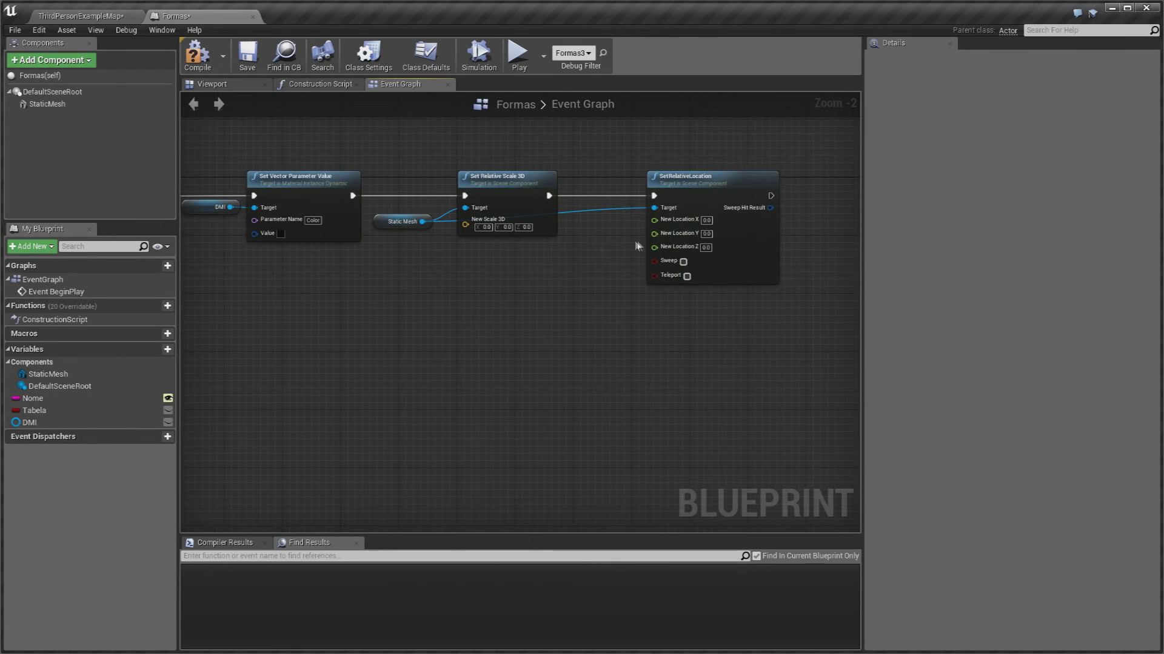
right_click_drag(566, 267, 715, 257)
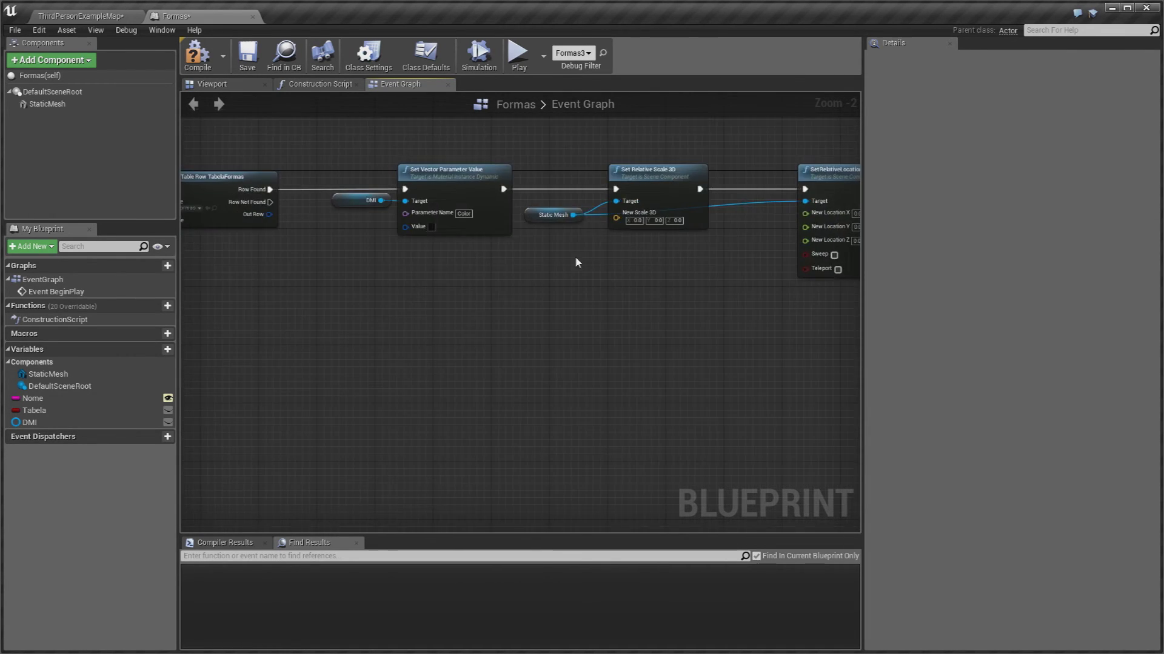
scroll(467, 227, "up", 2)
right_click_drag(465, 226, 510, 298)
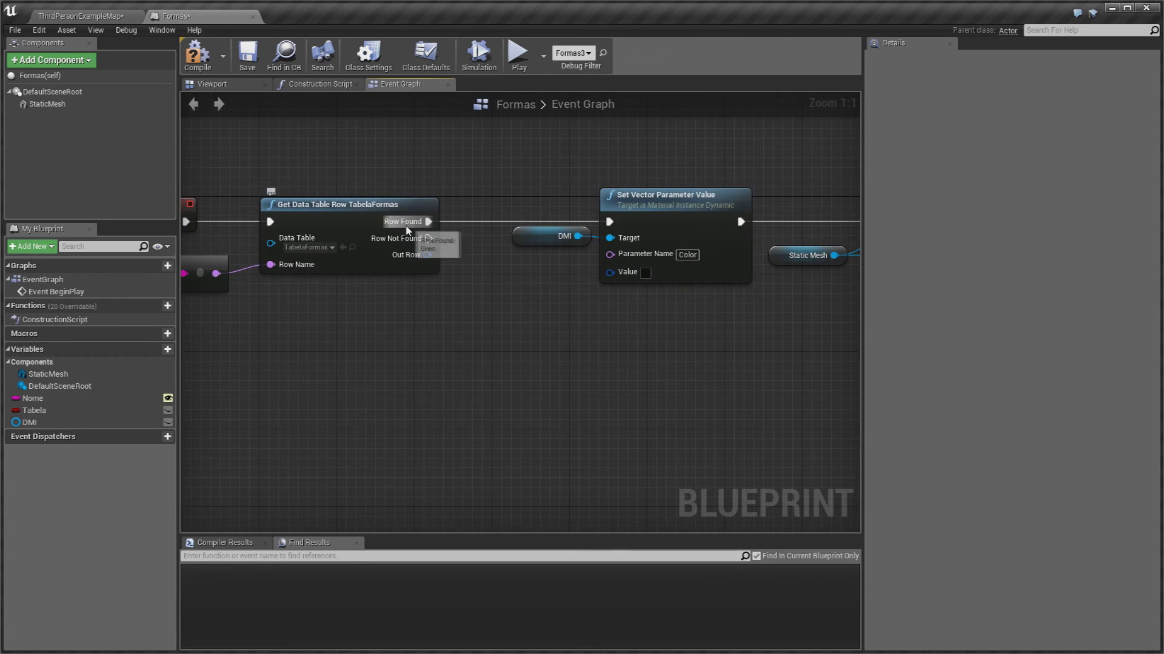
right_click_drag(424, 239, 437, 244)
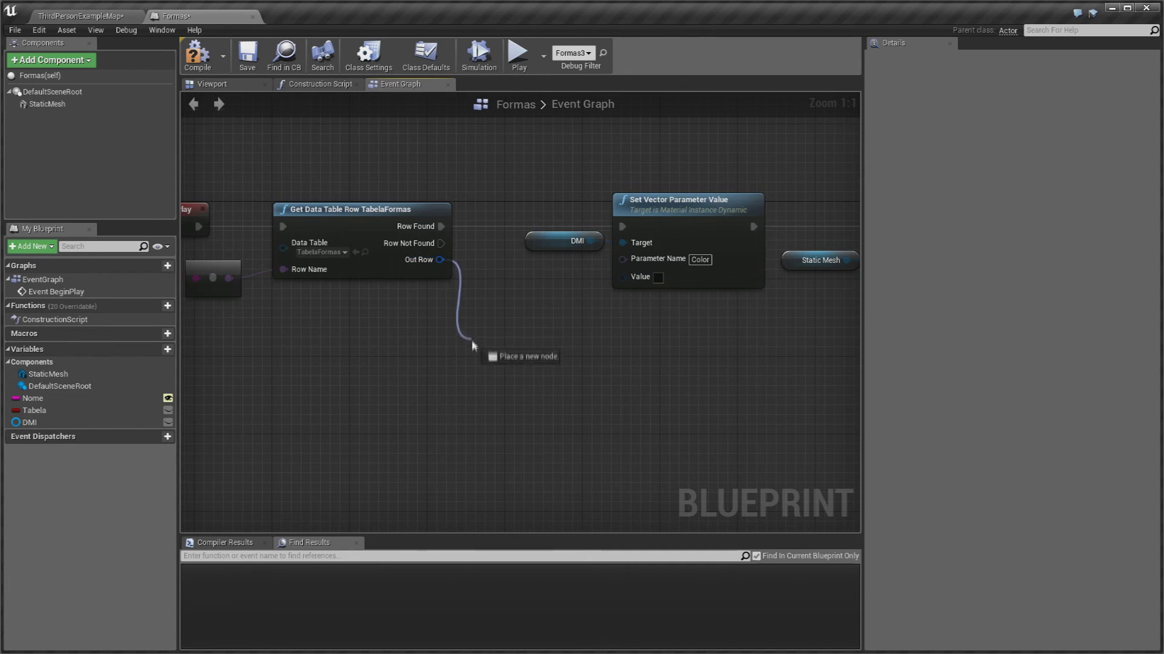
Step: Add a Break DadosFormas node from the Get Data Table Row's Out Row
left_click_drag(441, 259, 479, 350)
type("bea")
key("BackSpace")
key("BackSpace")
type("rea")
key("Return")
left_click_drag(515, 340, 511, 320)
right_click_drag(630, 335, 551, 323)
left_click(552, 323)
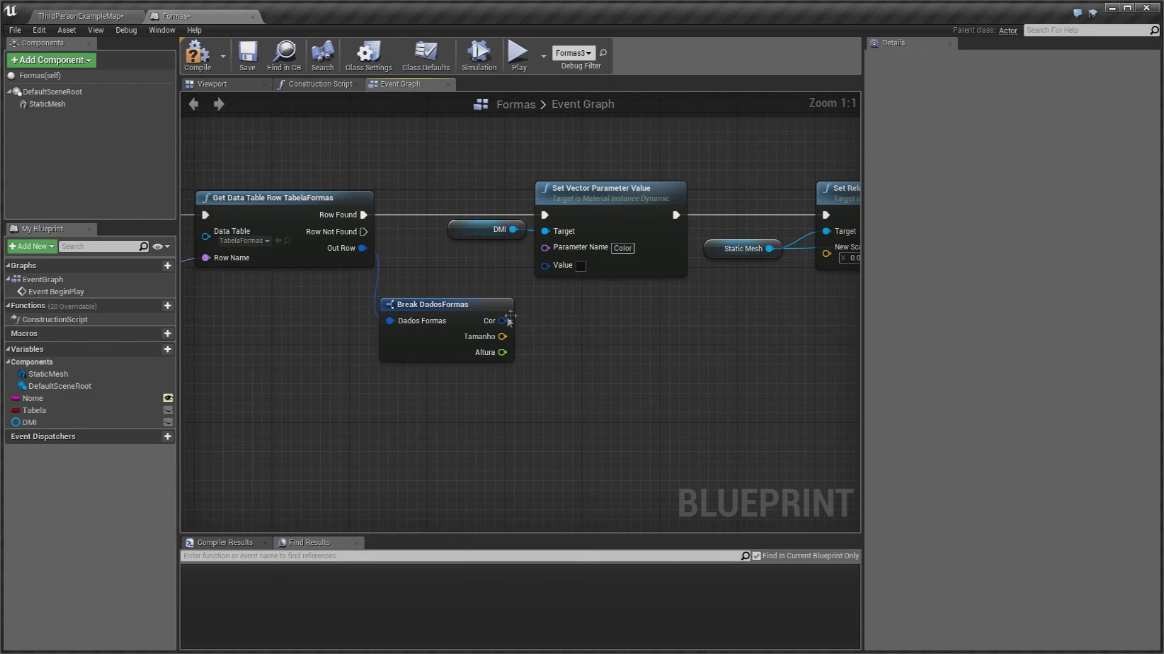
Step: Wire Cor to the colour Value, Tamanho to New Scale 3D, and Altura toward location Z
left_click_drag(503, 320, 544, 266)
right_click_drag(545, 266, 435, 290)
left_click_drag(397, 359, 716, 277)
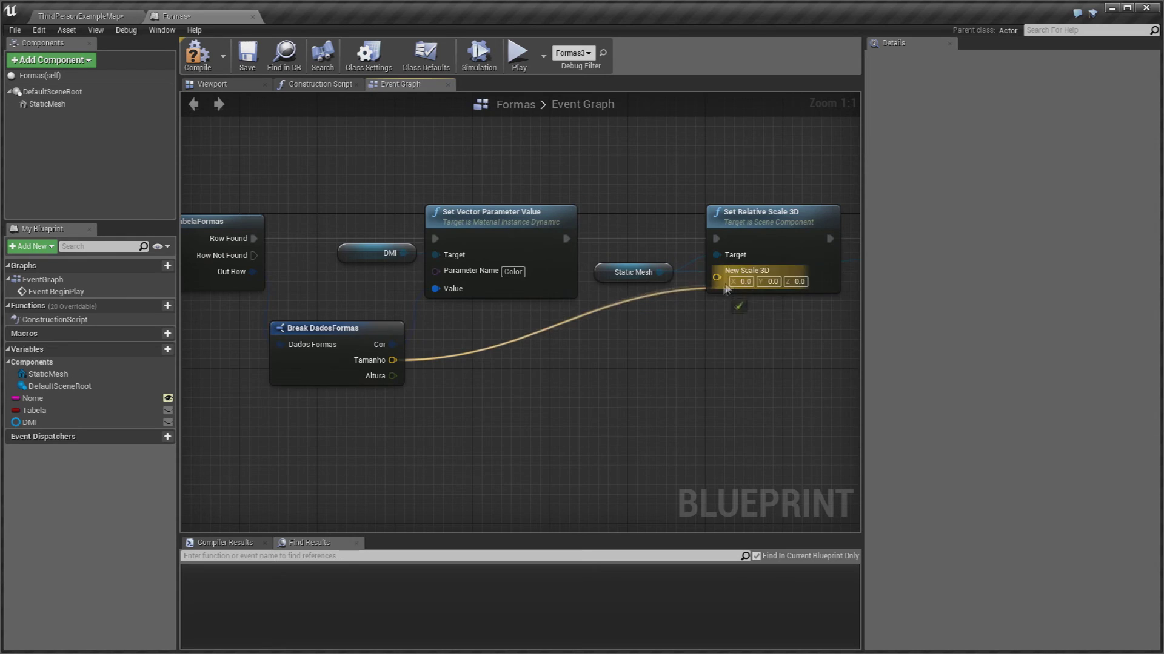
scroll(463, 340, "down", 3)
mouse_move(288, 381)
left_mouse_down()
mouse_move(540, 376)
mouse_move(674, 335)
left_mouse_up()
left_click(81, 17)
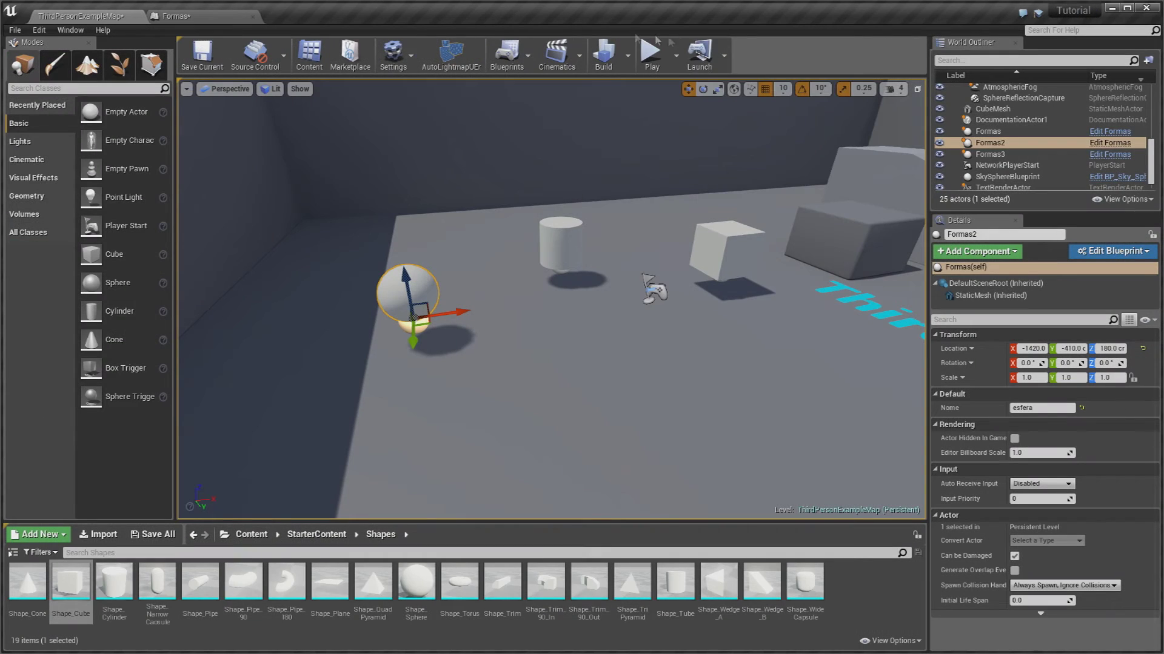
Step: Simulate the level, then follow the error log to the Set Vector Parameter Value node
left_click(675, 56)
left_click(703, 153)
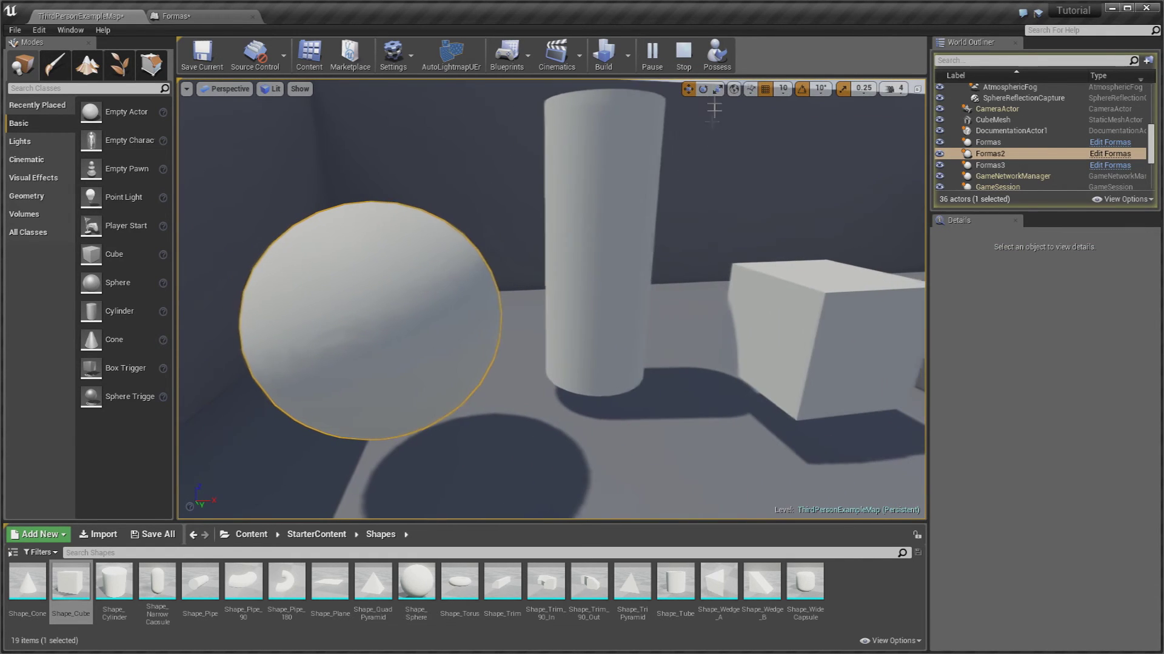
left_click(684, 54)
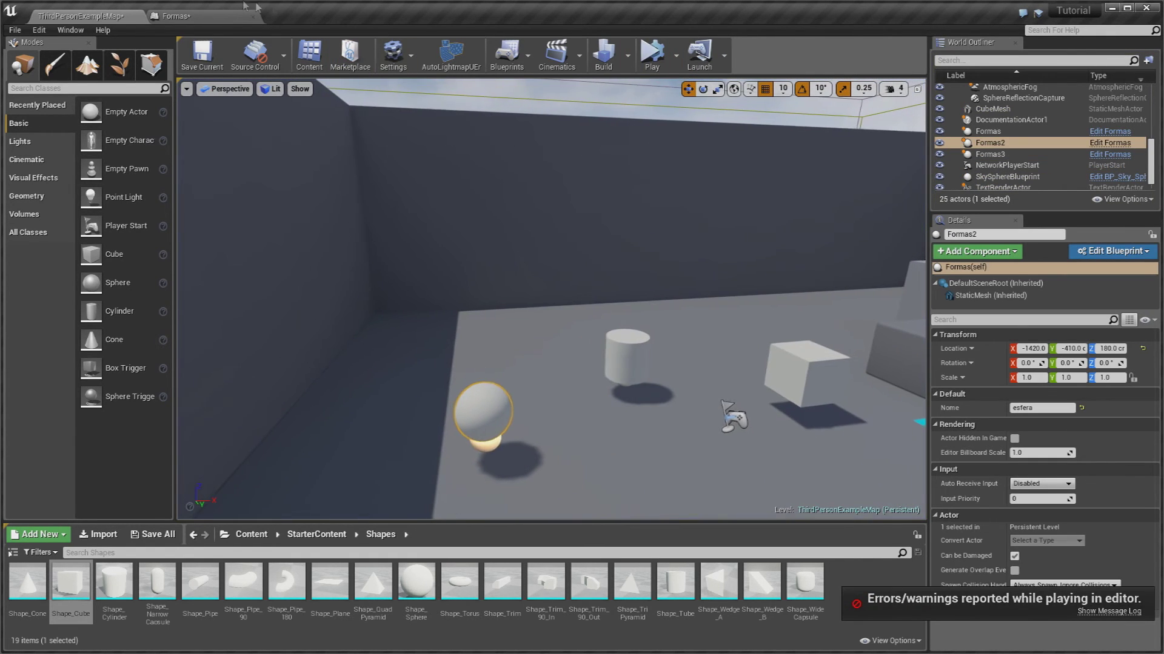
left_click(1109, 612)
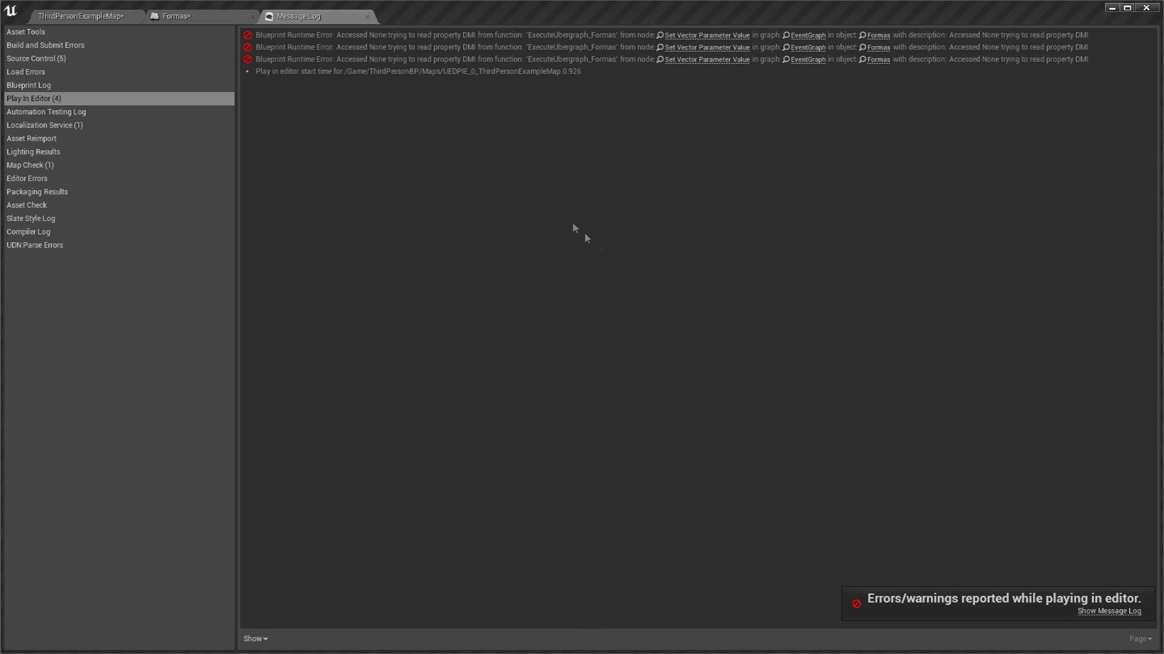
left_click(690, 35)
right_click_drag(465, 248, 563, 243)
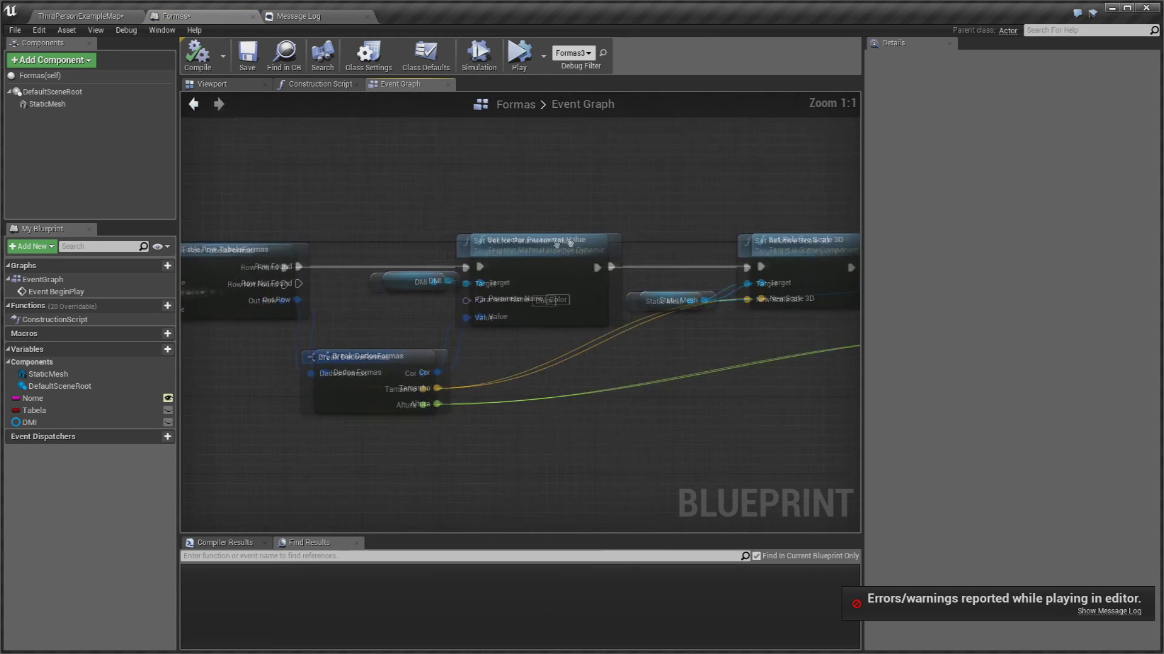
Step: In the Construction Script, cut Create Dynamic Material Instance and SET DMI from the chain's start
scroll(506, 220, "down", 2)
left_click(310, 88)
left_click(395, 86)
left_click(194, 104)
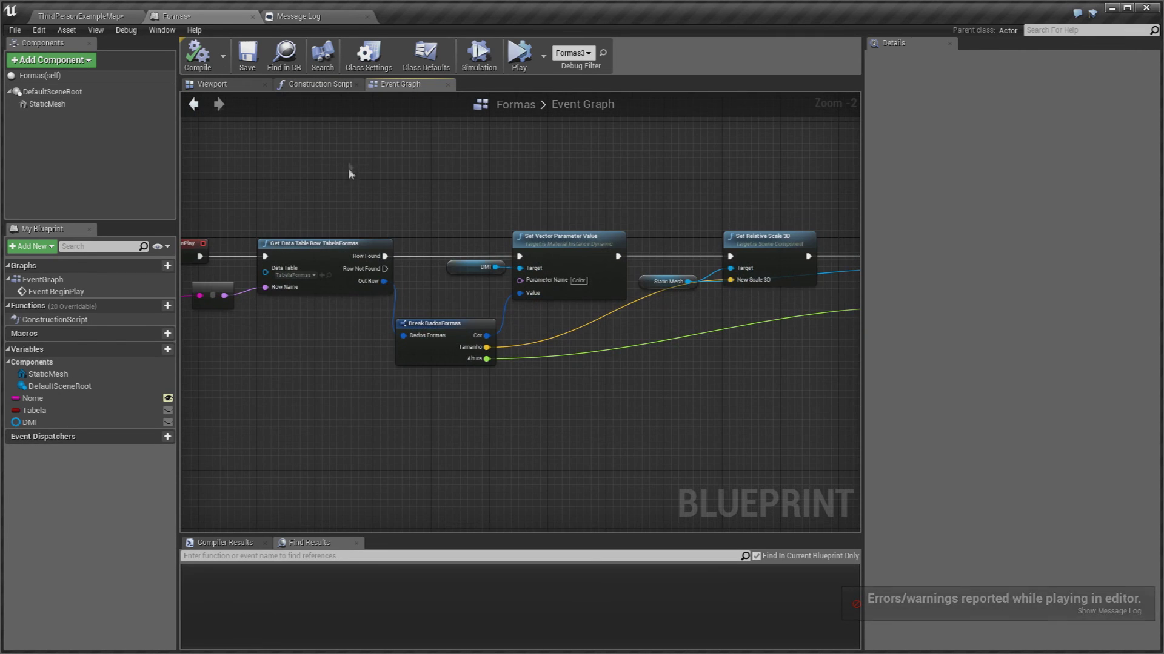
left_click_drag(367, 227, 591, 303)
key("Delete")
Step: Connect Construction Script to Switch on String and paste the material nodes after the Set Static Mesh nodes
scroll(578, 264, "up", 2)
mouse_move(217, 245)
left_mouse_down()
mouse_move(579, 249)
mouse_move(215, 249)
left_mouse_up()
scroll(216, 249, "down", 3)
left_click_drag(300, 229, 669, 387)
right_click_drag(718, 272, 454, 280)
key("ctrl+v")
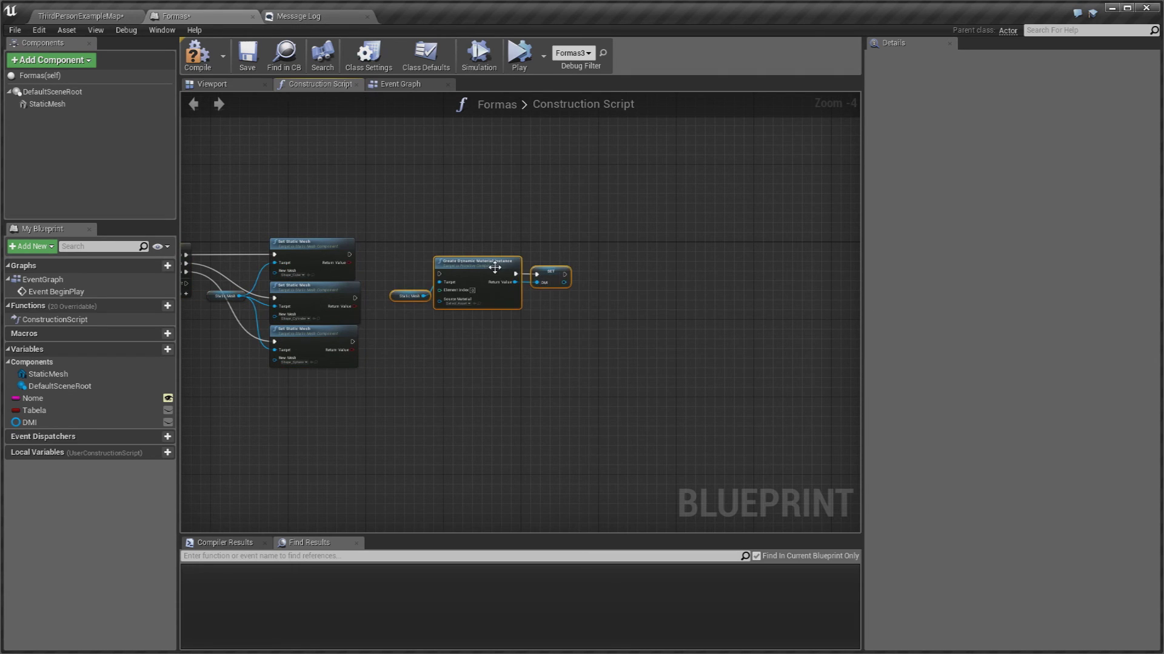
Step: Wire all three Set Static Mesh exec outputs into Create Dynamic Material Instance
scroll(478, 260, "up", 3)
left_click_drag(349, 233, 548, 267)
left_click_drag(361, 309, 548, 266)
left_click_drag(357, 386, 547, 267)
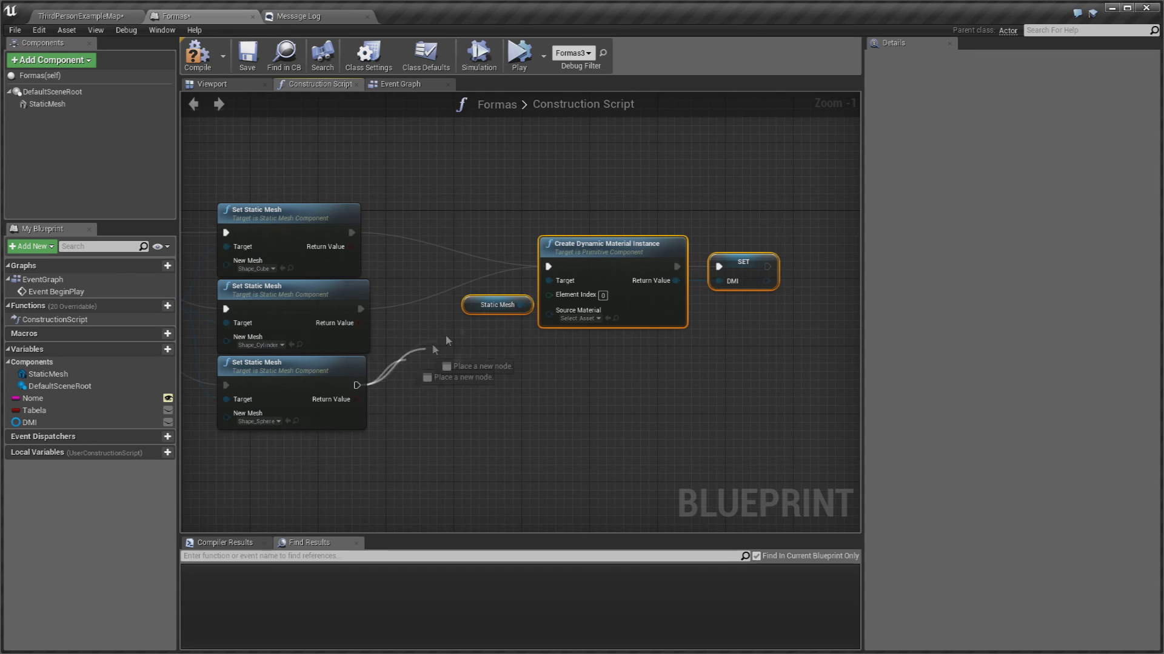
right_click_drag(335, 357, 463, 357)
Step: Compile the Formas Blueprint and use Save All from the level map
left_click(197, 54)
scroll(634, 294, "down", 1)
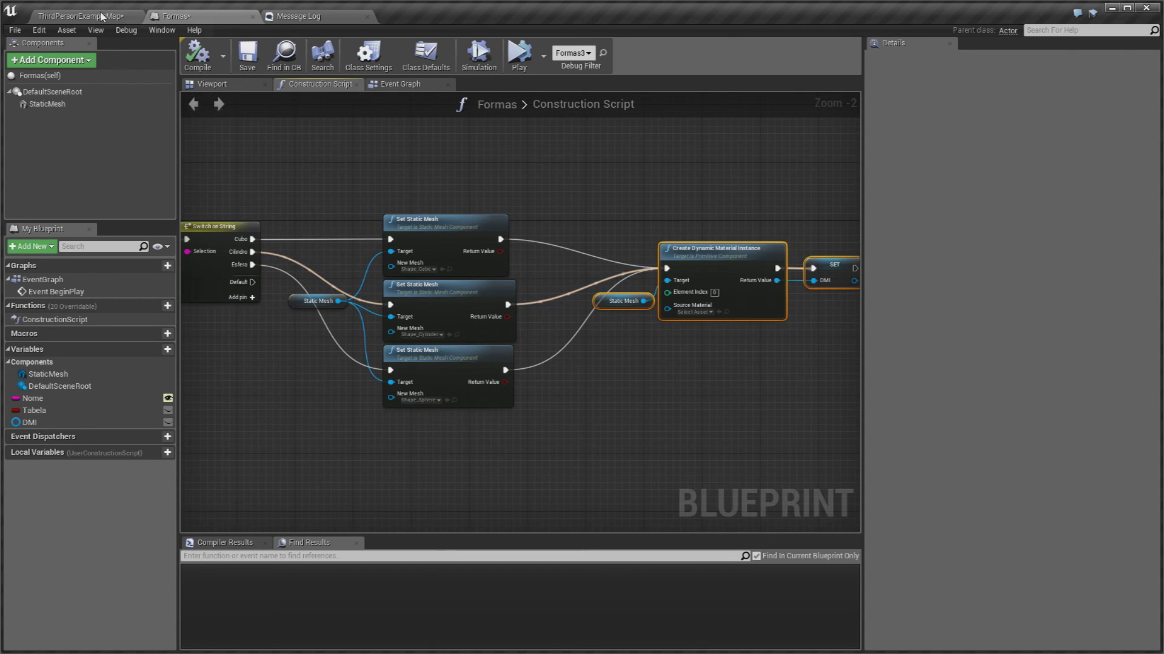
left_click(123, 14)
left_click(152, 534)
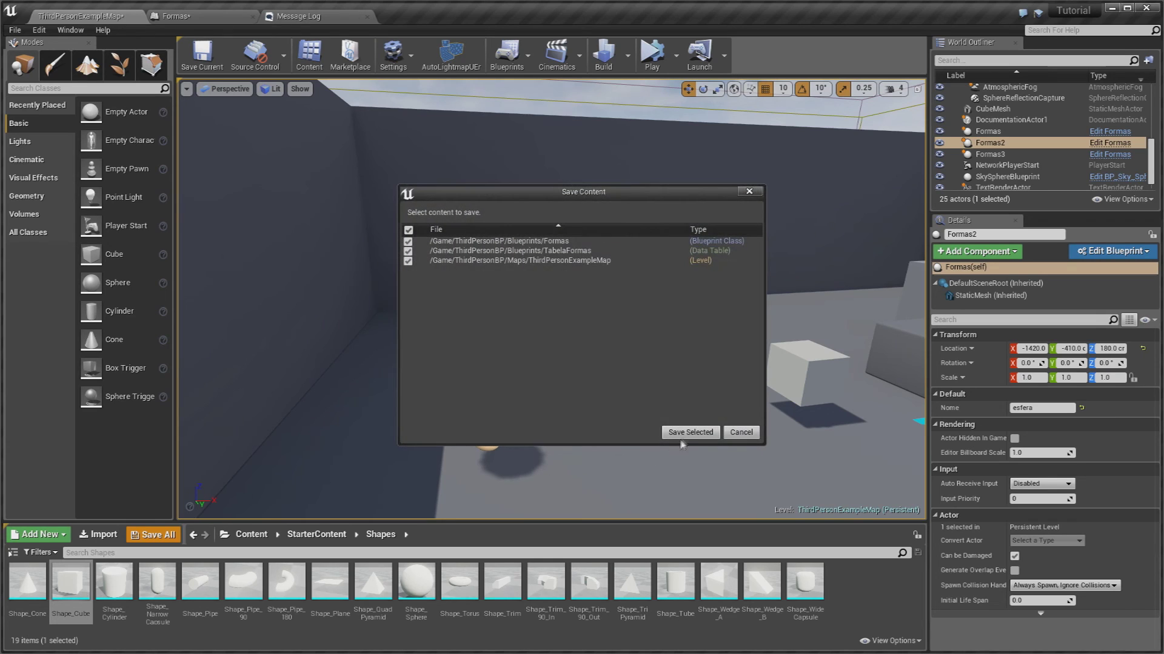
Step: Save the three listed files and play-test the red sphere, green cylinder and blue cube
left_click(681, 432)
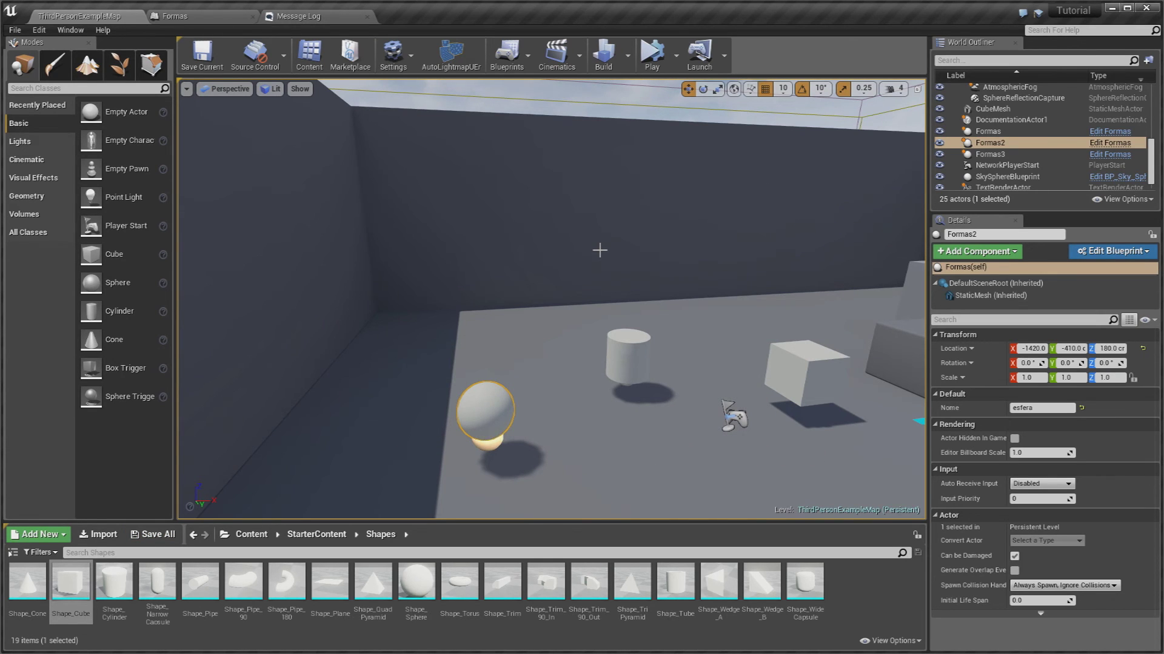
right_click_drag(600, 249, 608, 223)
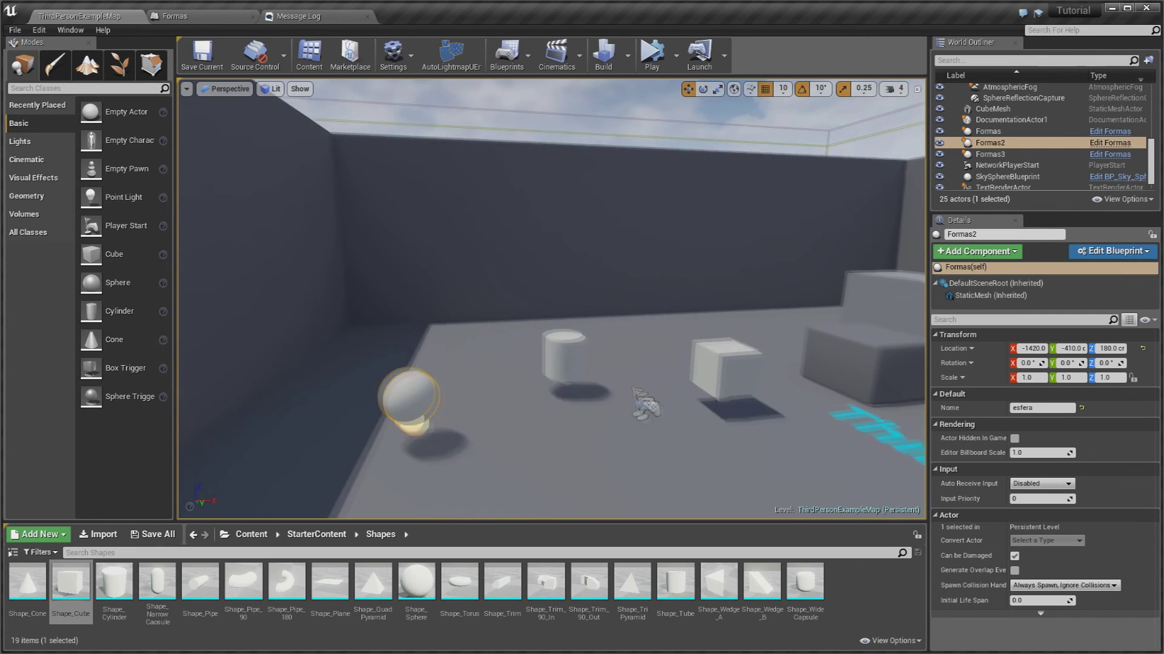
left_click(653, 54)
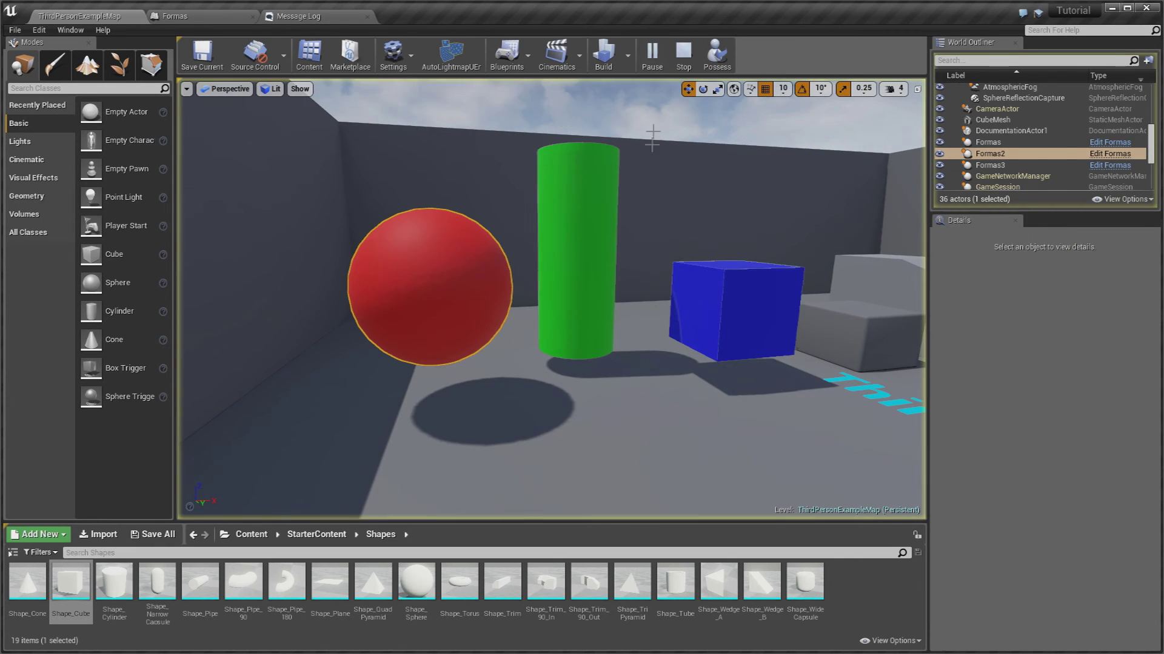
mouse_move(639, 230)
right_mouse_down()
mouse_move(638, 255)
mouse_move(760, 255)
mouse_move(639, 255)
right_mouse_up()
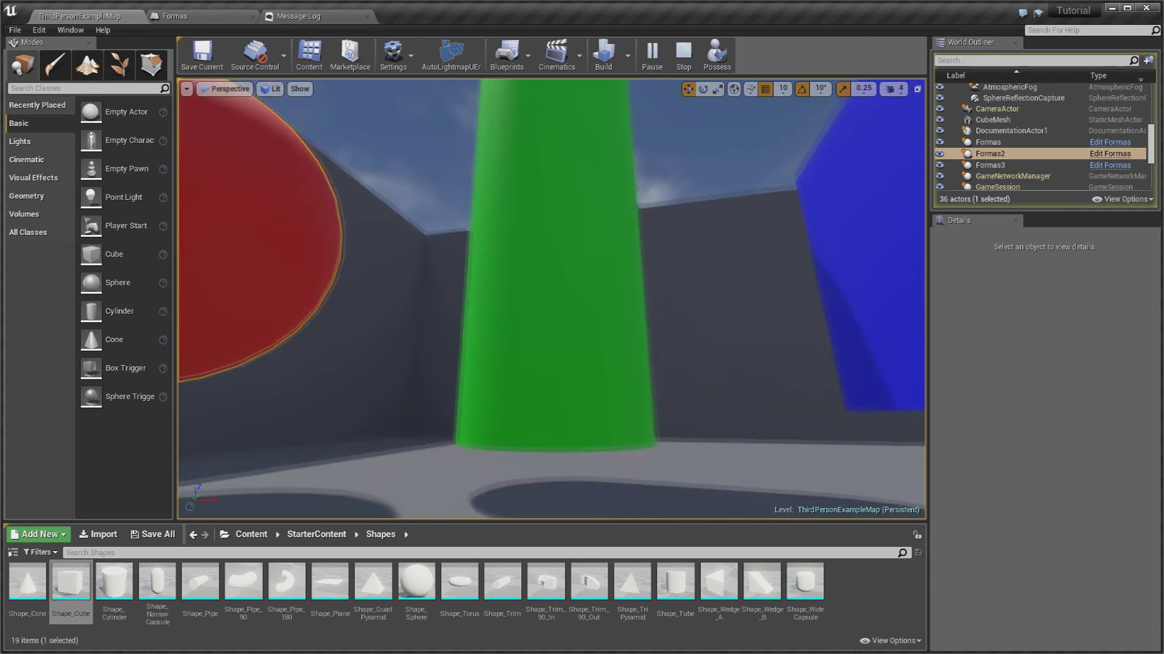
left_click(684, 55)
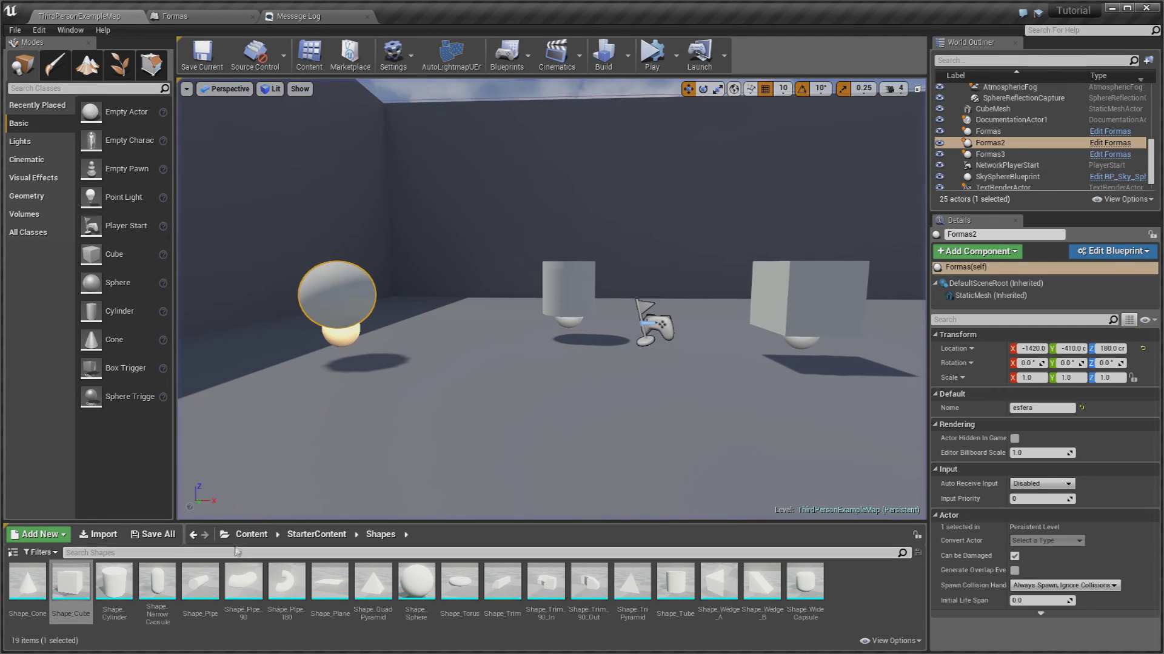
left_click(251, 534)
double_click(200, 581)
Step: Open the TabelaFormas data table and set the cilindro row's Altura to 500
double_click(27, 582)
double_click(113, 581)
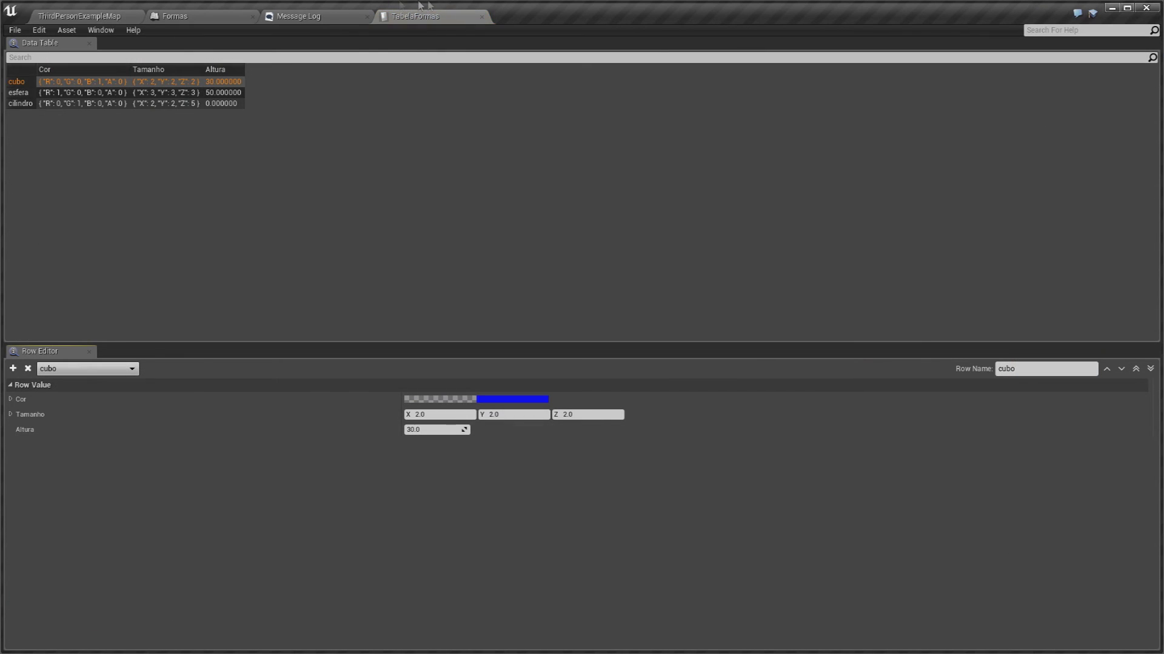
left_click(73, 104)
left_click(456, 424)
type("500")
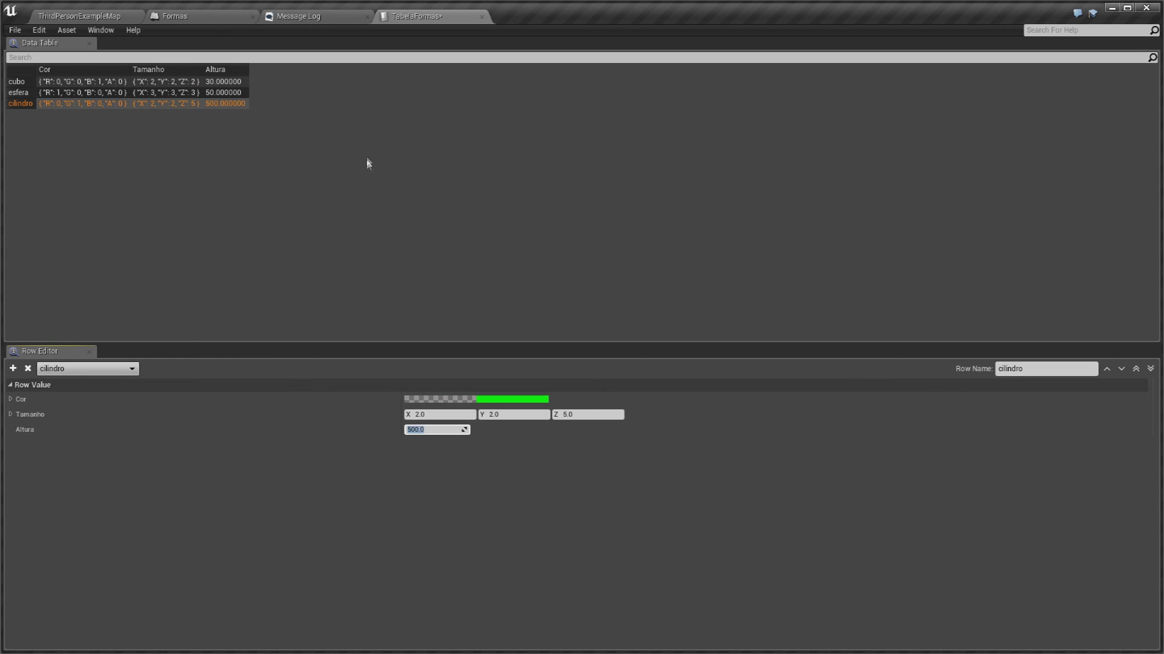
Step: Simulate the level to see the raised green cylinder, then return to TabelaFormas
left_click(105, 8)
scroll(636, 147, "down", 5)
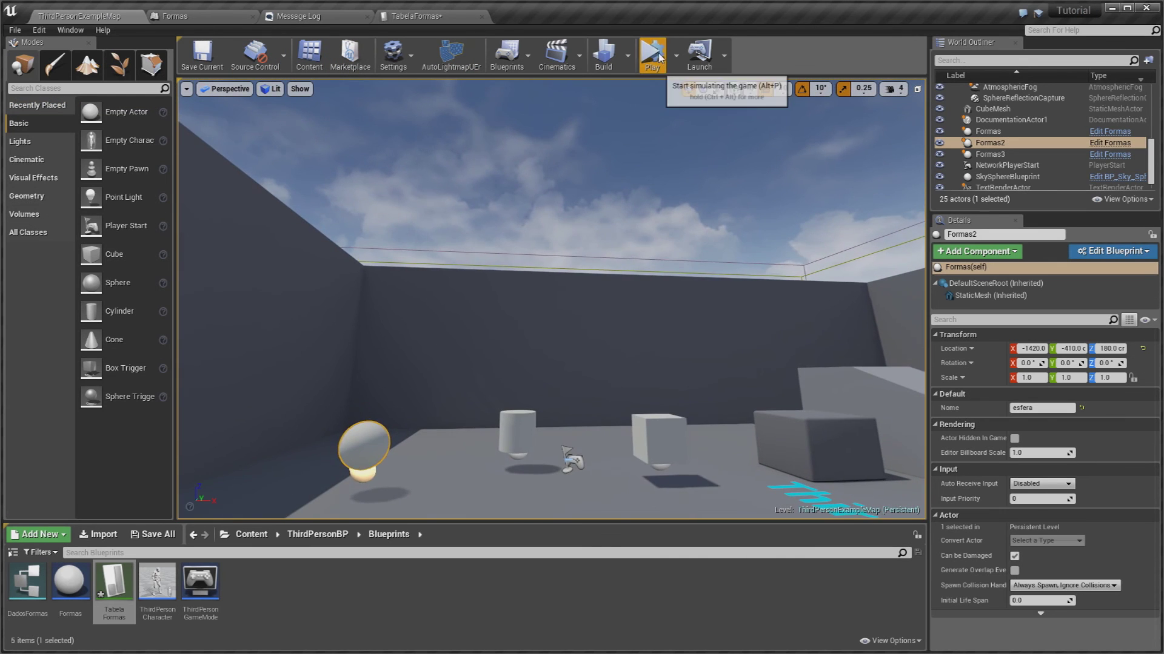
left_click(651, 53)
right_click_drag(588, 256, 591, 284)
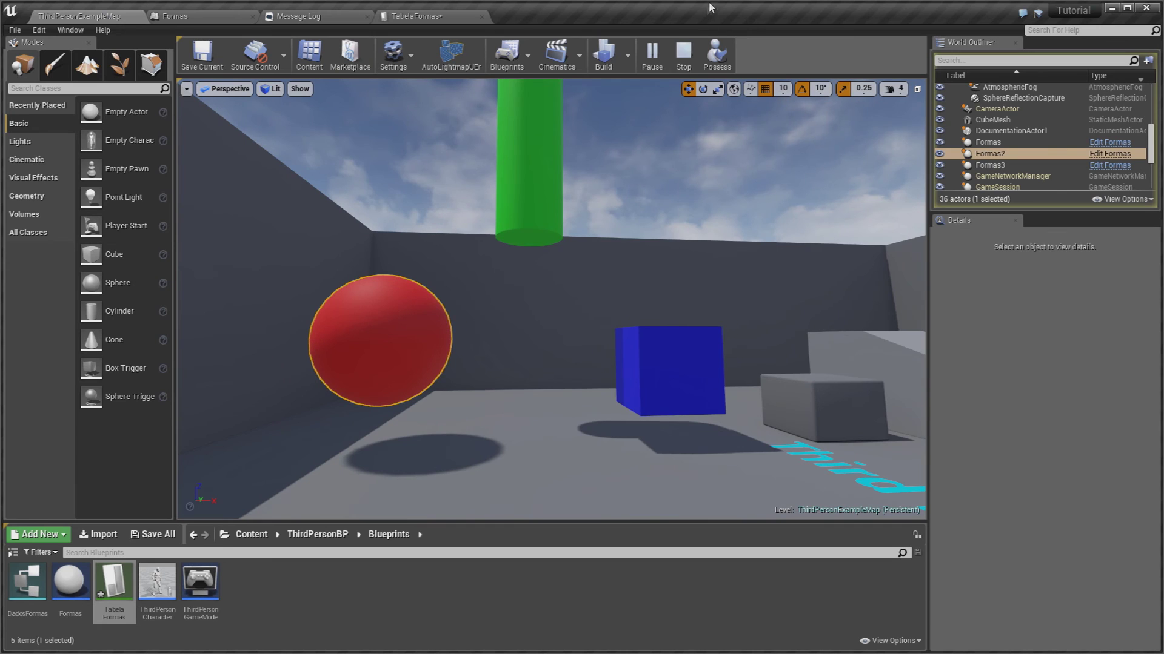
left_click(684, 55)
left_click(441, 21)
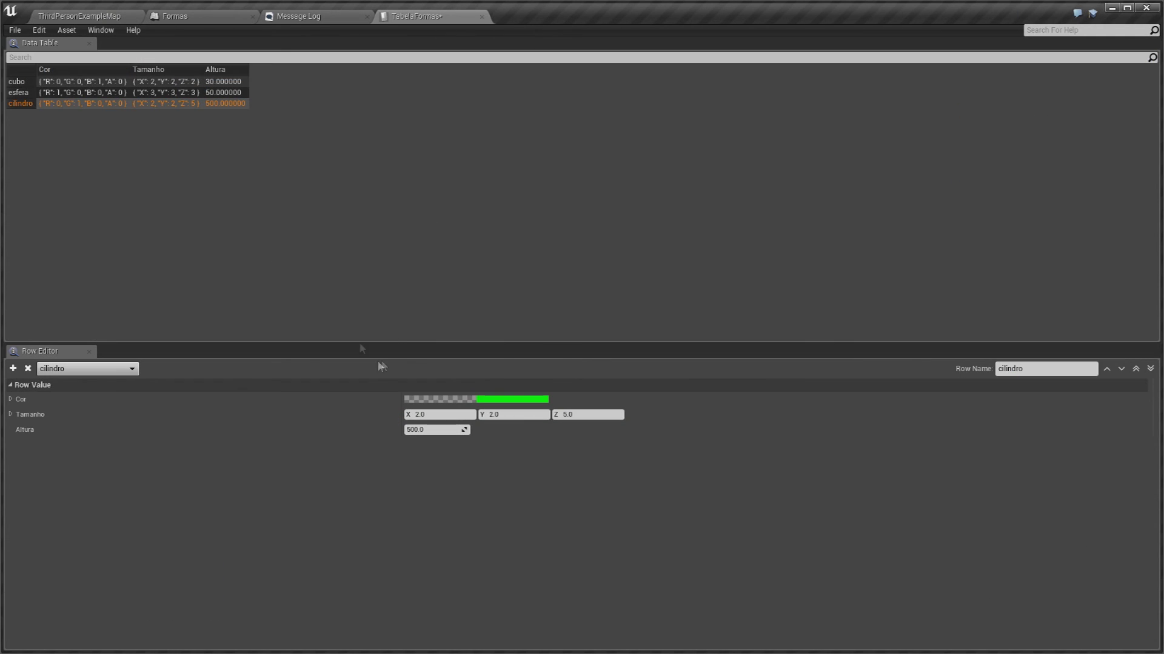
Step: Set the cubo row's Cor to black in TabelaFormas
left_click(27, 83)
left_click(545, 400)
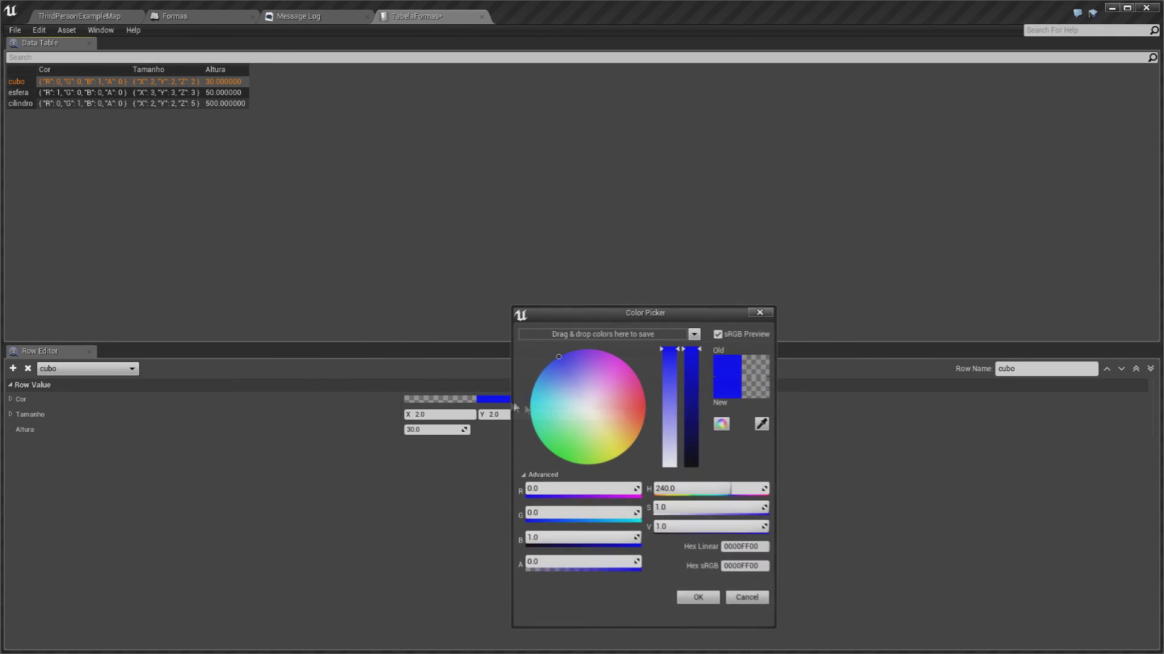
left_click_drag(691, 436, 691, 466)
left_click(698, 597)
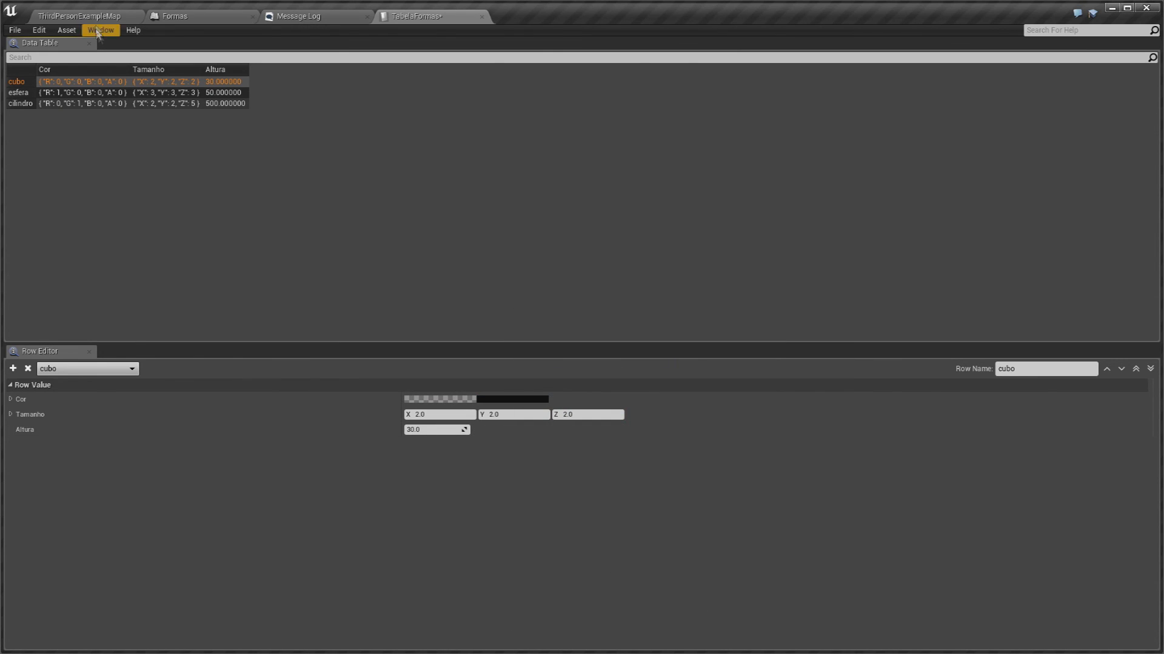
Step: Play-test the level to check the black cube
left_click(97, 18)
left_click(652, 54)
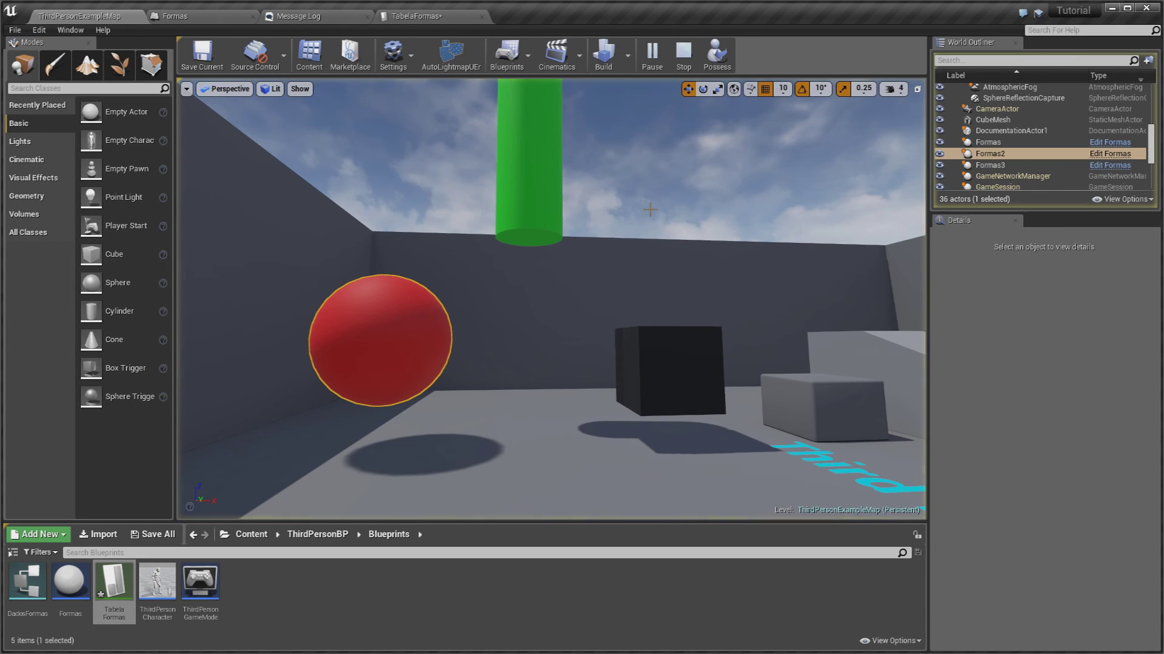
left_click(684, 56)
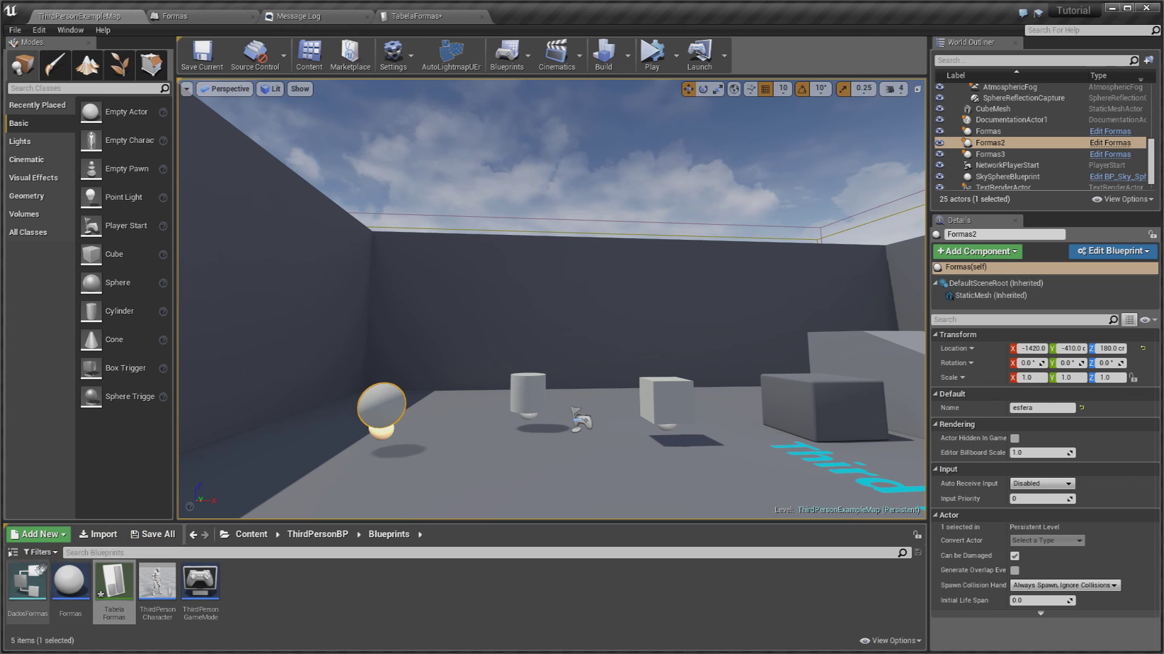
double_click(27, 580)
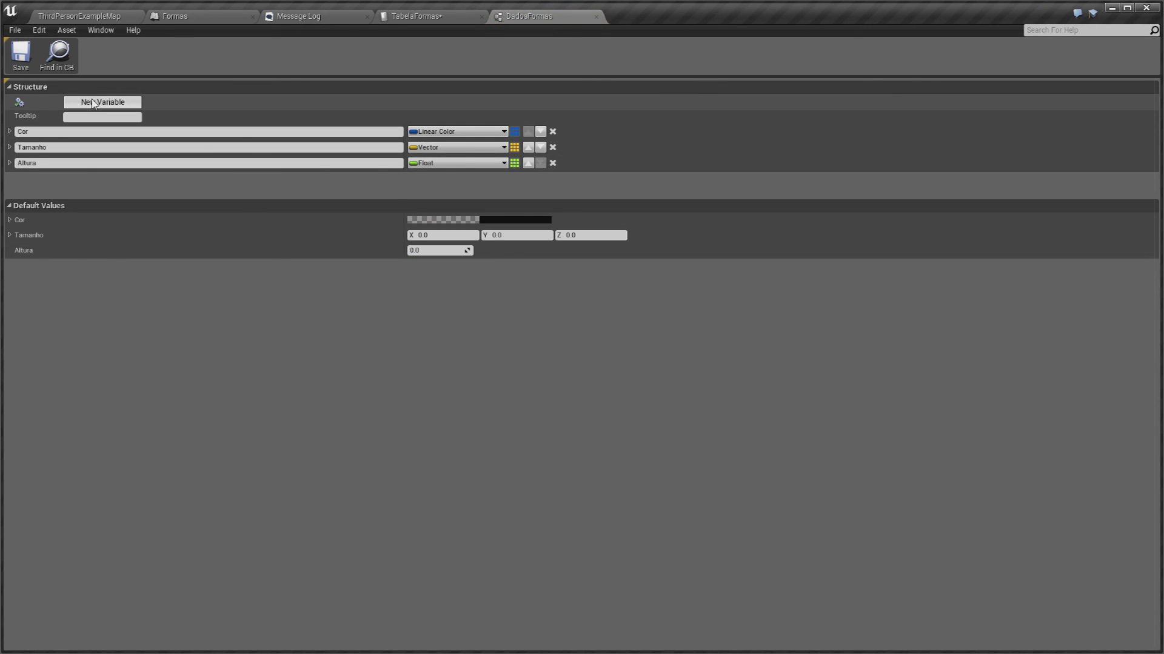
Step: Add an Integer field named Vida to DadosFormas and save the structure
left_click(92, 103)
left_click(18, 179)
type("Vida")
key("Return")
left_click(429, 181)
left_click(441, 233)
left_click(20, 54)
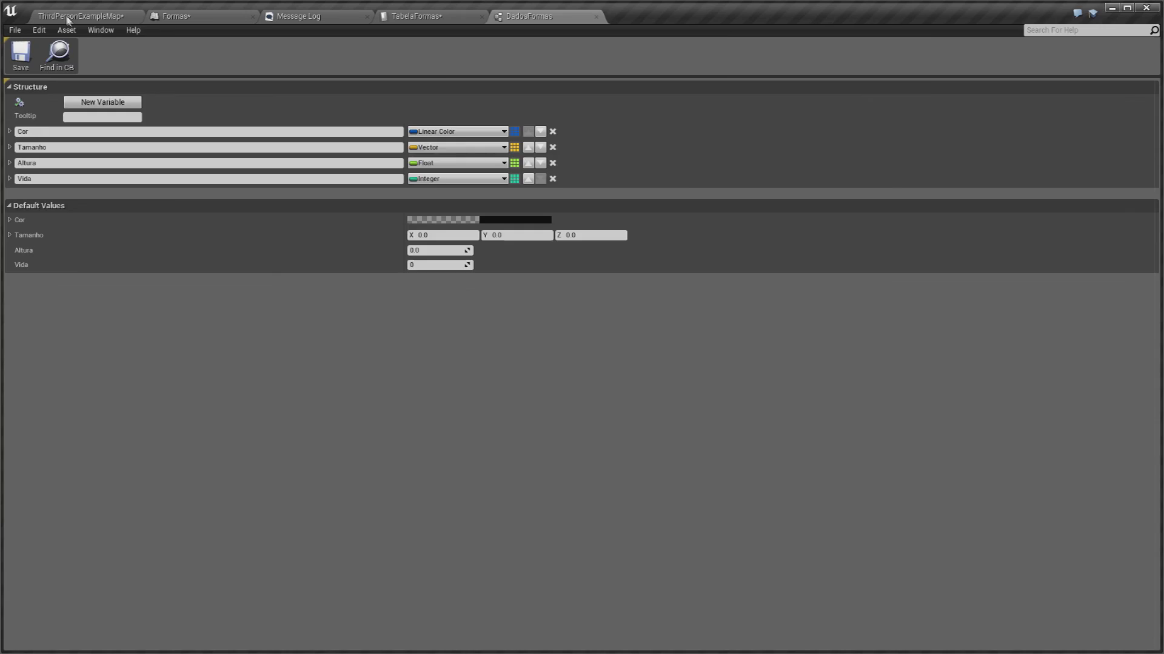
Step: Check TabelaFormas, where cubo, esfera and cilindro now show Vida 0
left_click(81, 16)
double_click(121, 581)
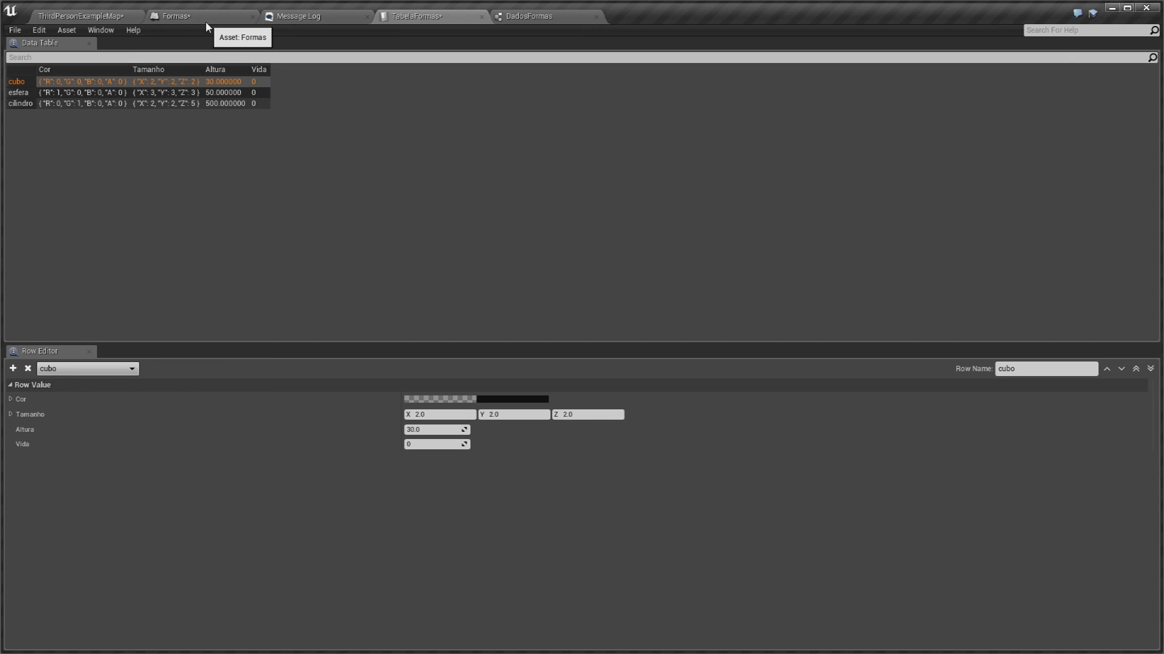
left_click(111, 18)
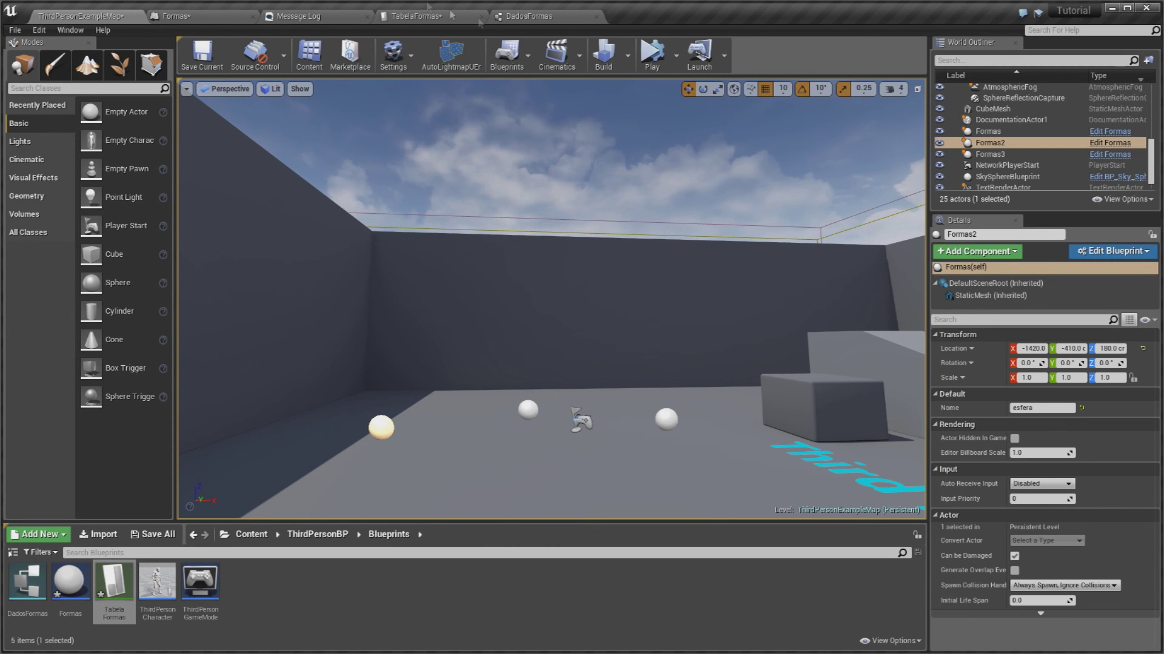
Step: Play the level to view the red sphere, raised green cylinder and black cube
left_click(652, 55)
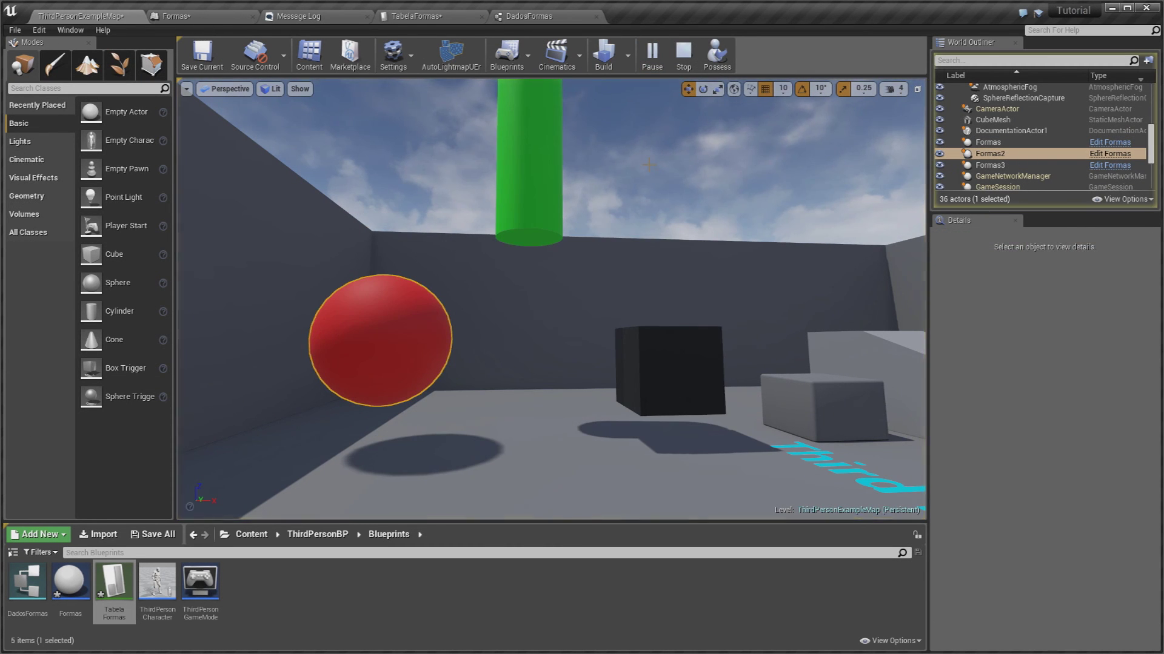